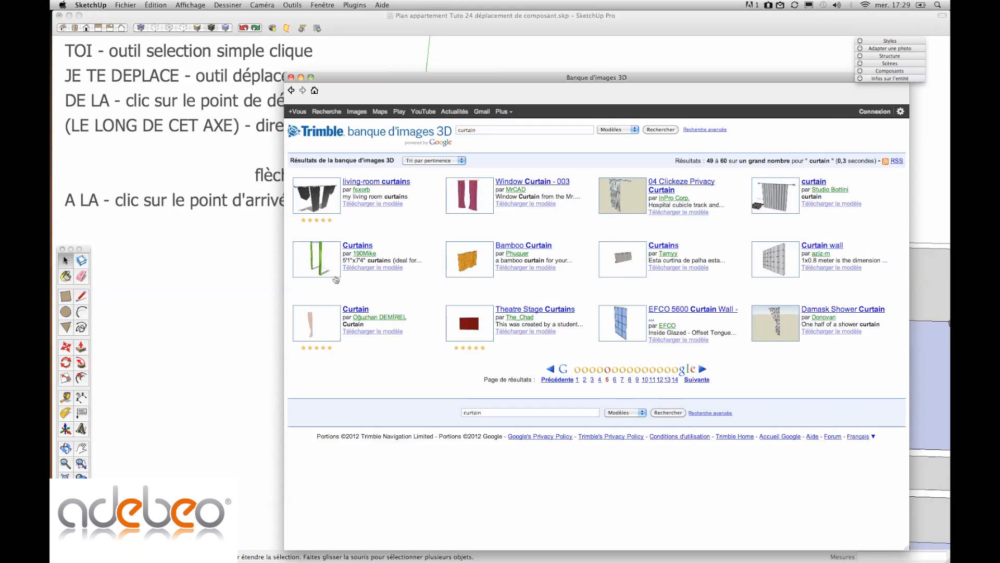
Load the green Curtains model from the 3D image bank into the apartment model, place it on the wooden floor, and deselect it.
{"action": "left_click", "coordinate": [335, 275]}
{"action": "left_click", "coordinate": [462, 330]}
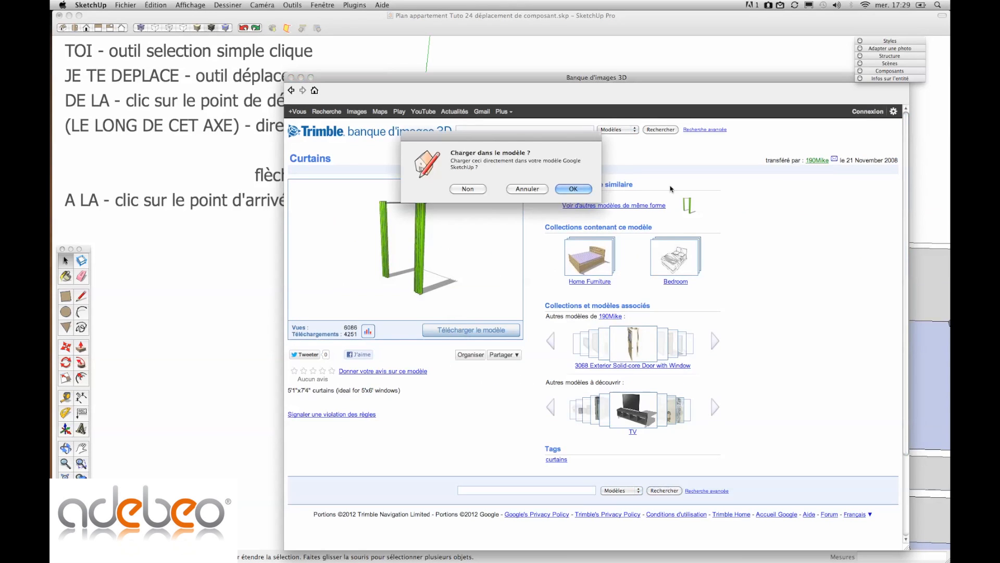
{"action": "left_click", "coordinate": [573, 190]}
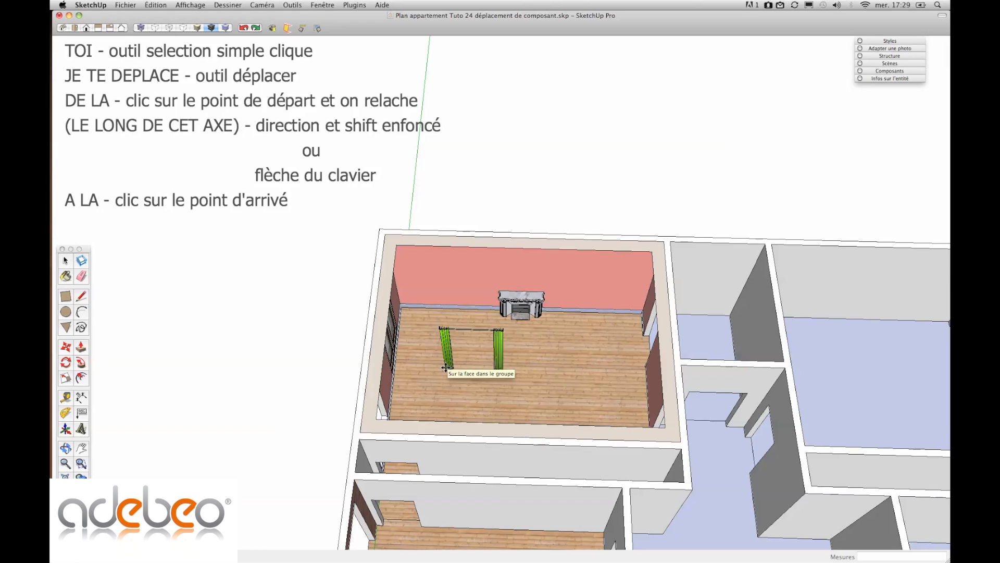
{"action": "left_click", "coordinate": [446, 367]}
{"action": "middle_click_drag", "start_coordinate": [447, 367], "coordinate": [398, 360]}
{"action": "key", "text": "m"}
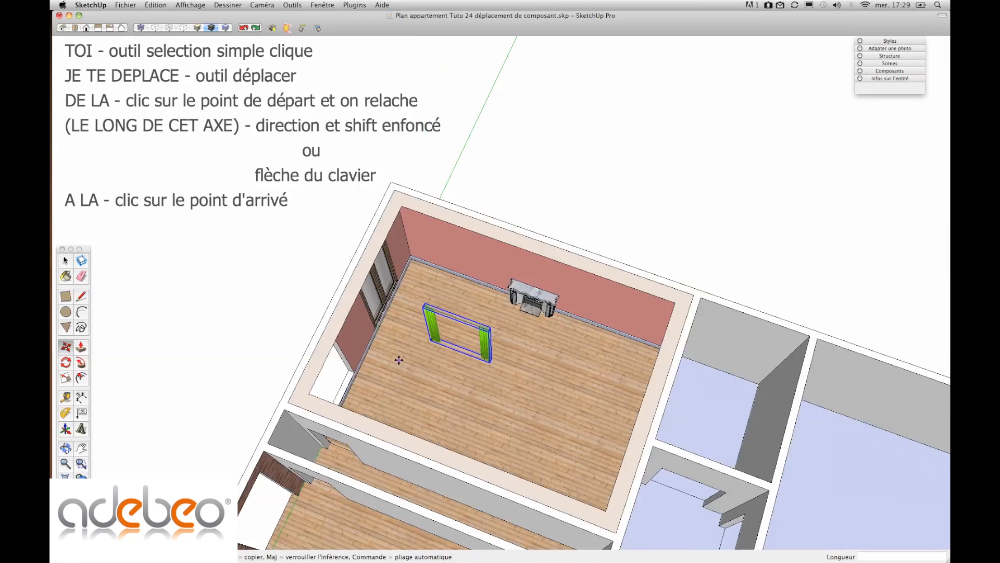
{"action": "left_click", "coordinate": [63, 260]}
{"action": "left_click", "coordinate": [184, 286]}
Rotate the curtains 90° in plan so that their rod runs parallel to the window wall.
{"action": "mouse_move", "coordinate": [500, 354]}
{"action": "middle_mouse_down"}
{"action": "mouse_move", "coordinate": [382, 318]}
{"action": "mouse_move", "coordinate": [454, 309]}
{"action": "mouse_move", "coordinate": [465, 345]}
{"action": "mouse_move", "coordinate": [440, 333]}
{"action": "mouse_move", "coordinate": [402, 351]}
{"action": "mouse_move", "coordinate": [447, 336]}
{"action": "mouse_move", "coordinate": [381, 338]}
{"action": "mouse_move", "coordinate": [390, 335]}
{"action": "middle_mouse_up"}
{"action": "scroll", "coordinate": [442, 331], "scroll_direction": "up", "scroll_amount": 3}
{"action": "scroll", "coordinate": [402, 352], "scroll_direction": "up", "scroll_amount": 2}
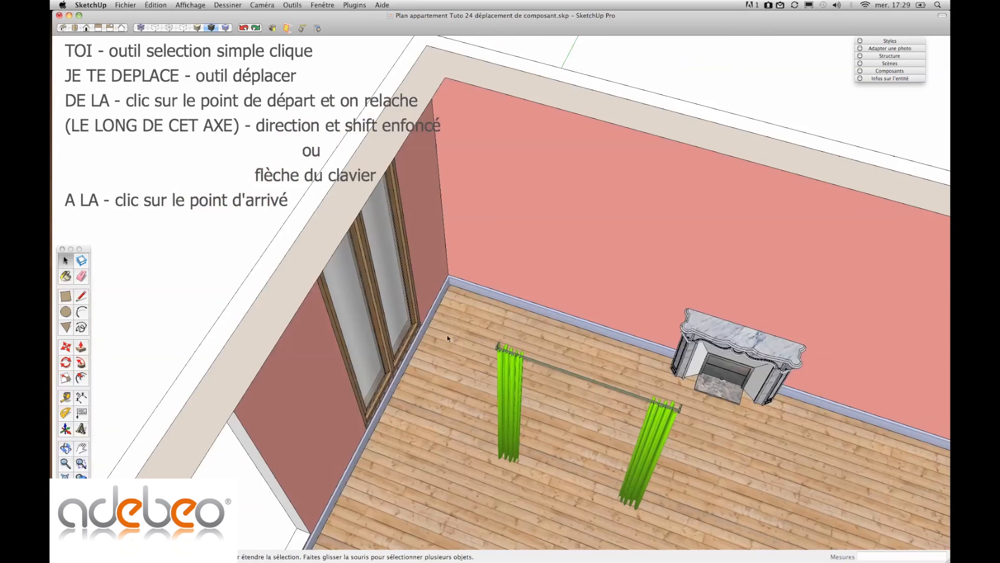
{"action": "scroll", "coordinate": [447, 337], "scroll_direction": "down", "scroll_amount": 5}
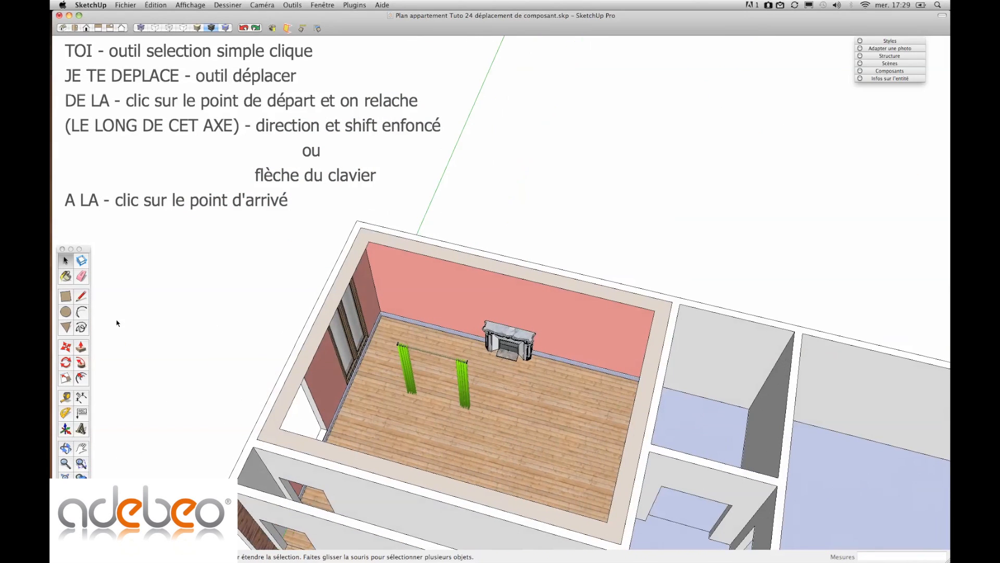
{"action": "left_click", "coordinate": [61, 348]}
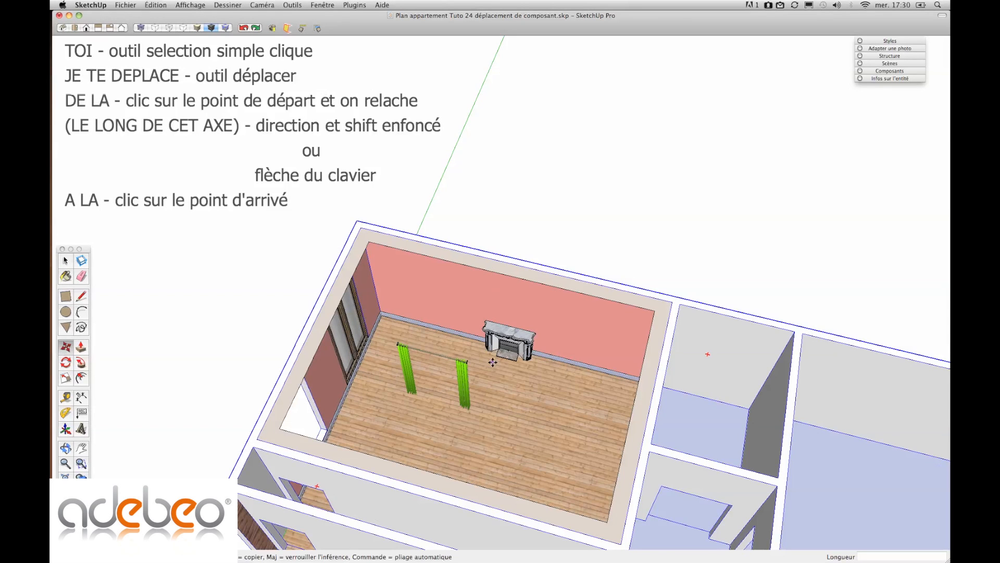
{"action": "scroll", "coordinate": [475, 364], "scroll_direction": "up", "scroll_amount": 6}
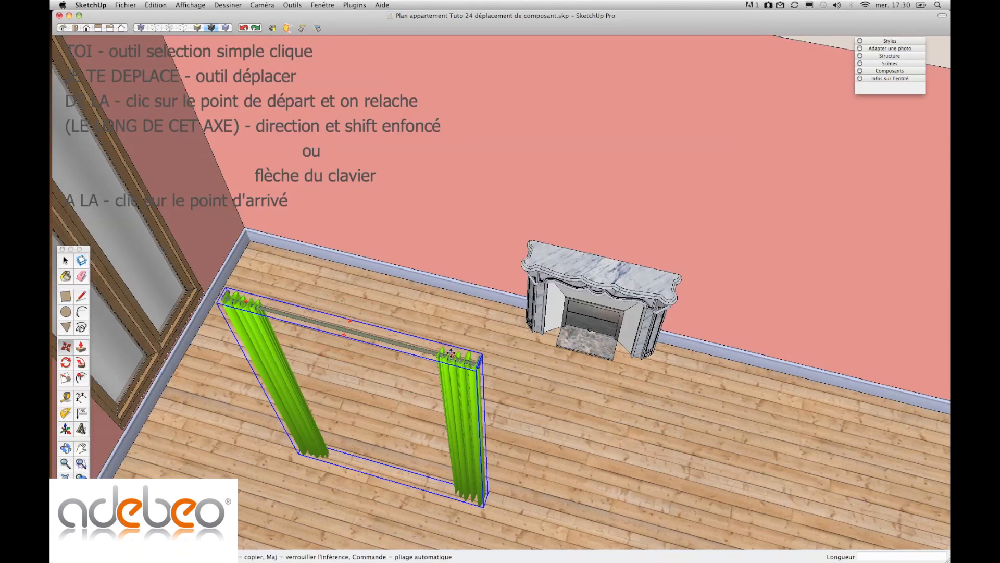
{"action": "left_click", "coordinate": [452, 354]}
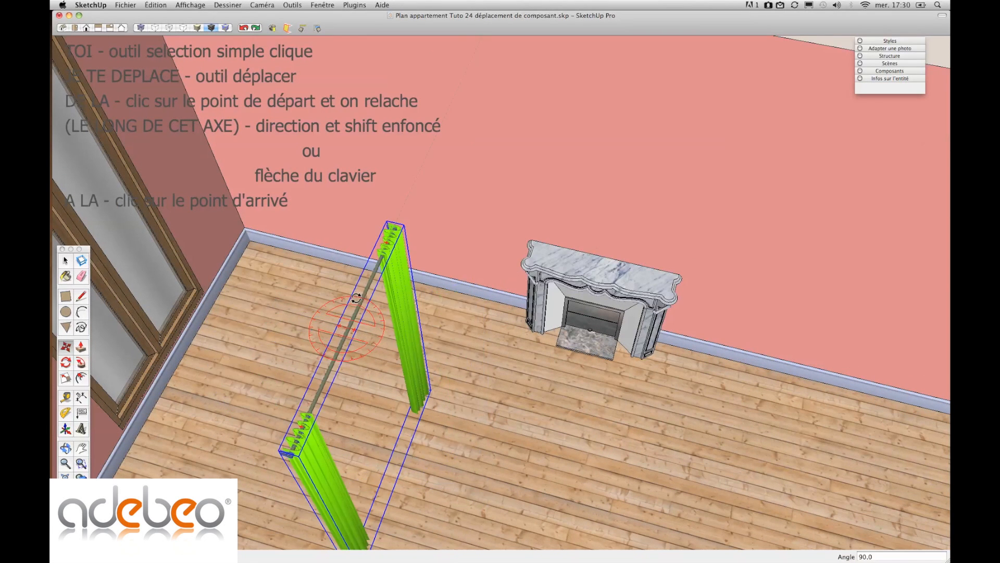
{"action": "left_click", "coordinate": [360, 299]}
{"action": "scroll", "coordinate": [528, 494], "scroll_direction": "down", "scroll_amount": 6}
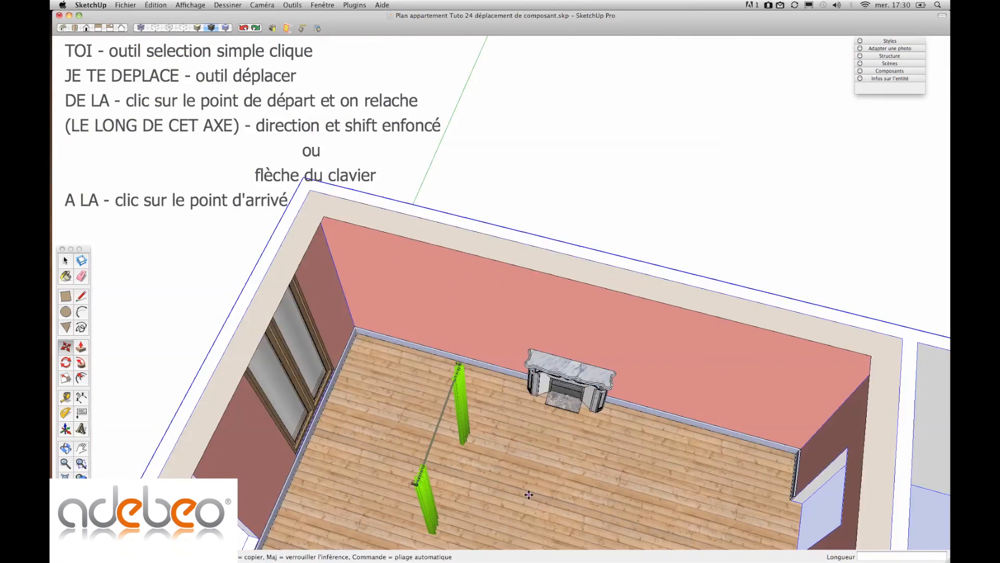
{"action": "middle_click_drag", "start_coordinate": [529, 494], "coordinate": [371, 492]}
{"action": "scroll", "coordinate": [370, 492], "scroll_direction": "up", "scroll_amount": 5}
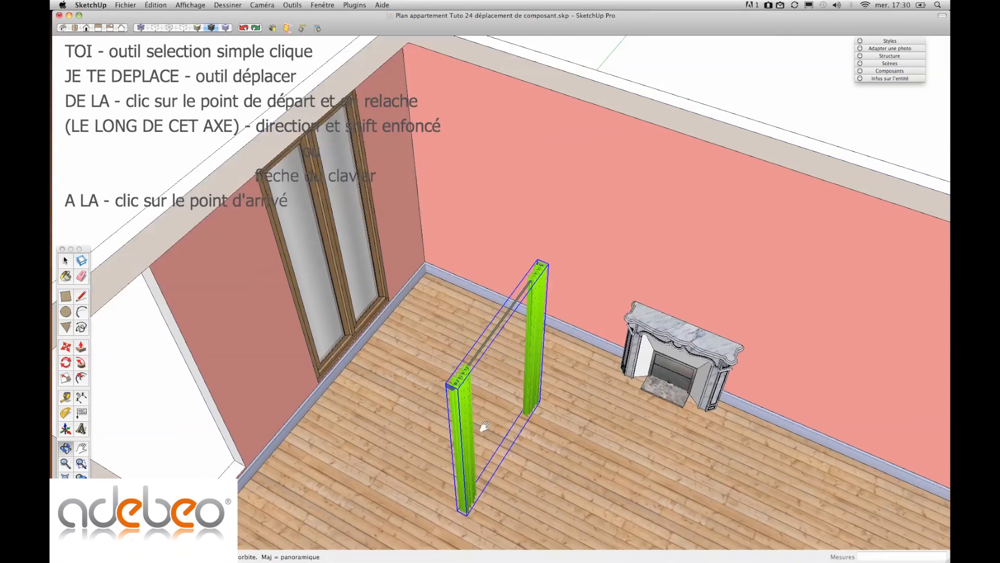
{"action": "left_click", "coordinate": [486, 437]}
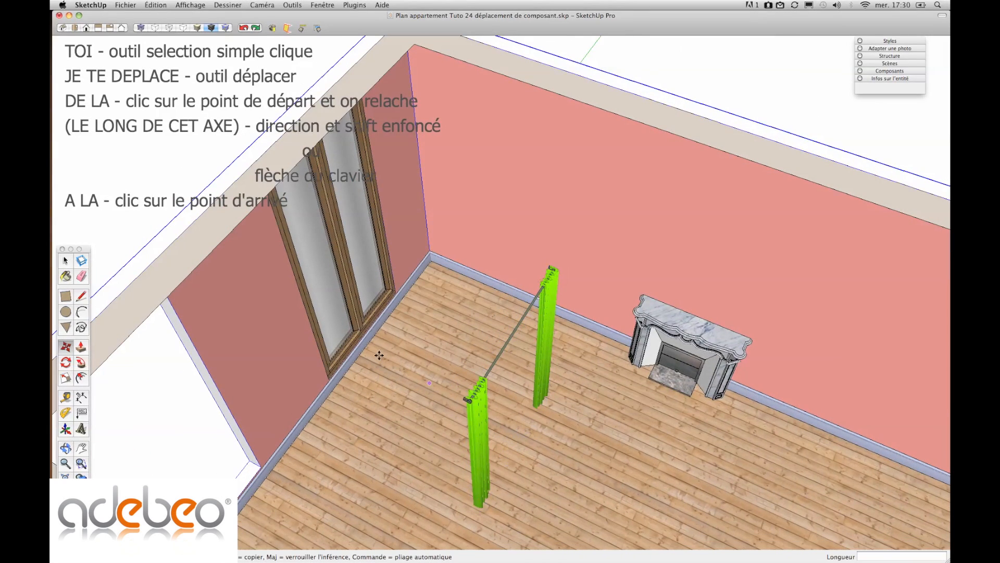
Select the curtains and move them by the rod bracket's end along the red axis up against the window wall.
{"action": "scroll", "coordinate": [454, 429], "scroll_direction": "down", "scroll_amount": 8}
{"action": "key", "text": "space"}
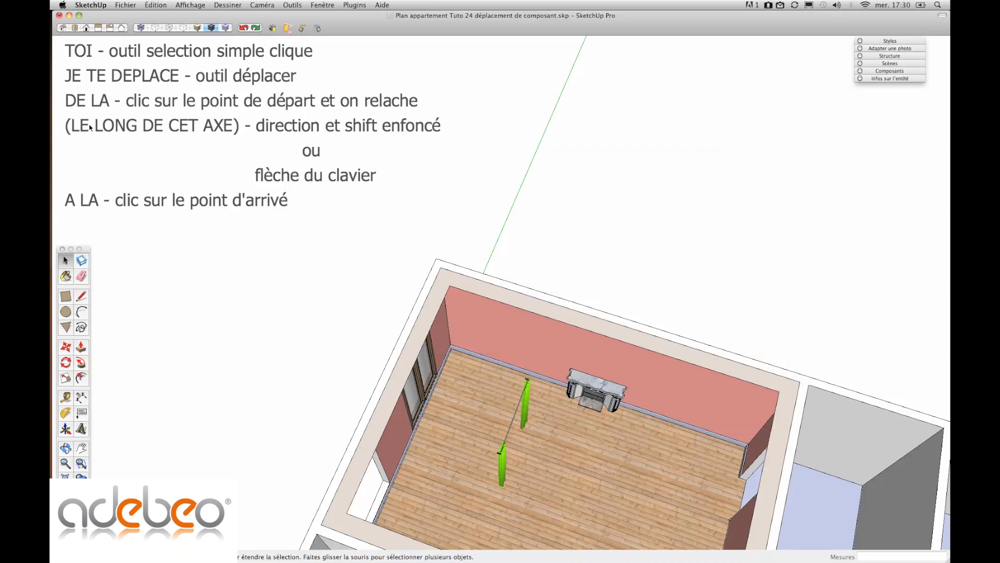
{"action": "middle_click_drag", "start_coordinate": [356, 254], "coordinate": [355, 227]}
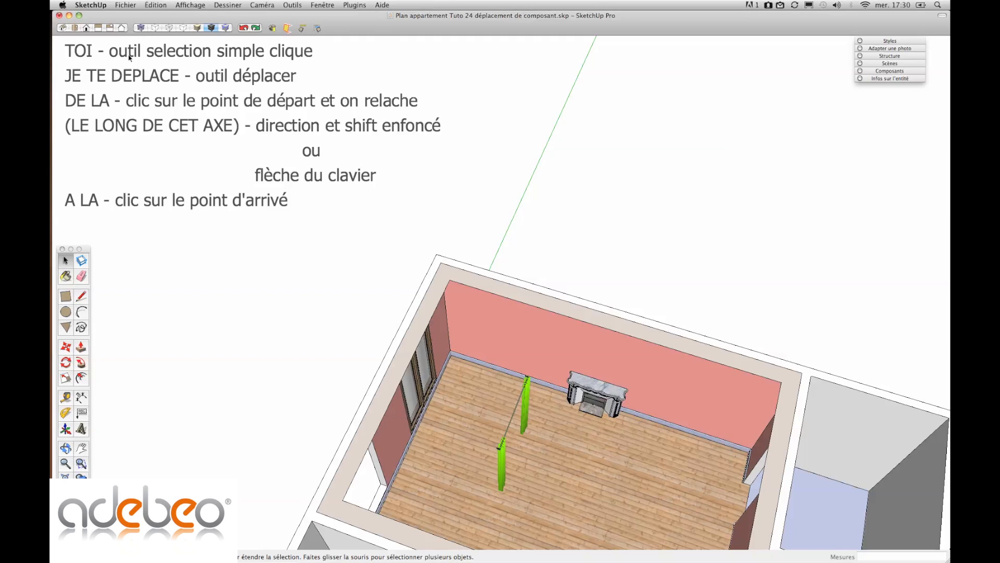
{"action": "left_click", "coordinate": [502, 457]}
{"action": "middle_click_drag", "start_coordinate": [504, 514], "coordinate": [487, 479]}
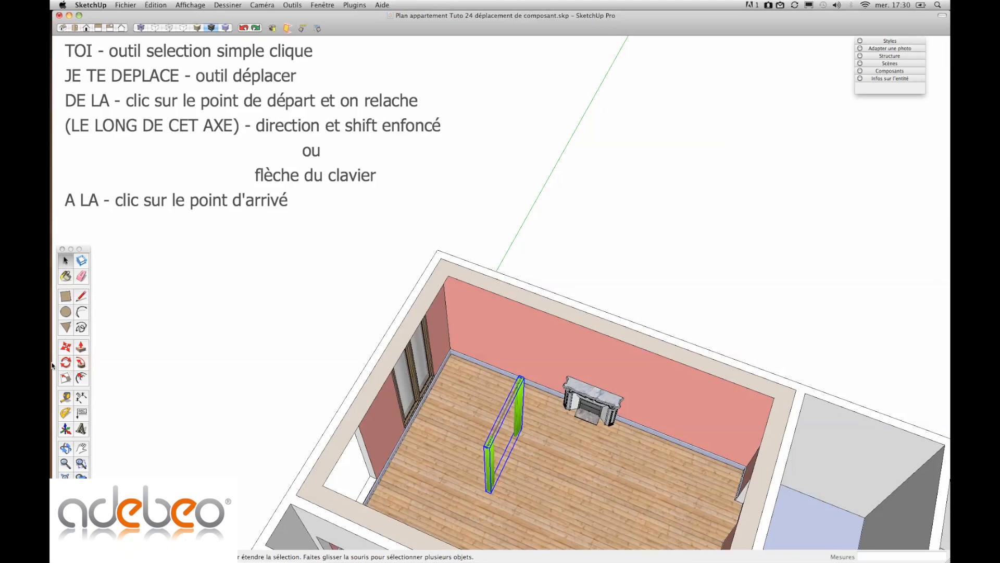
{"action": "left_click", "coordinate": [66, 349]}
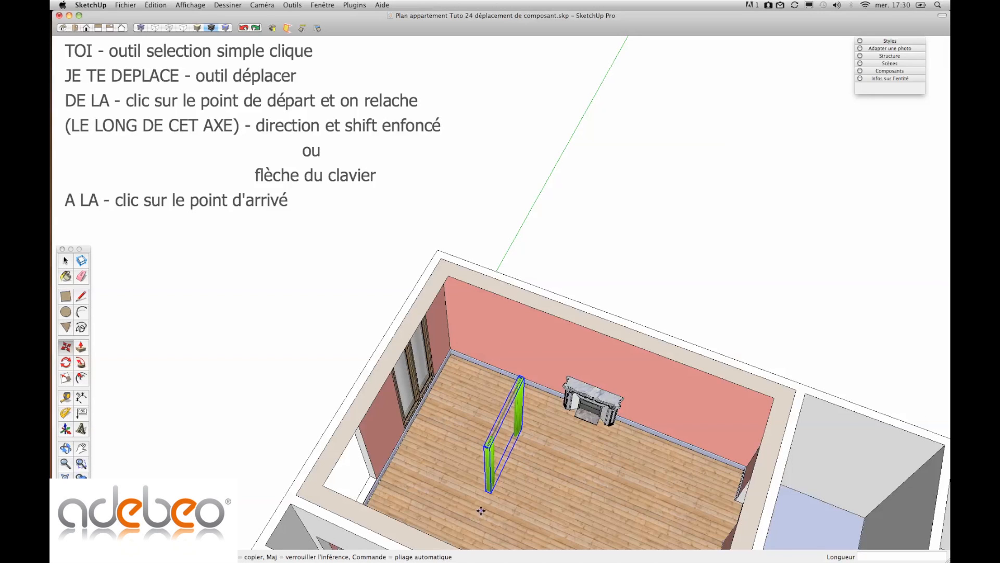
{"action": "scroll", "coordinate": [481, 510], "scroll_direction": "up", "scroll_amount": 10}
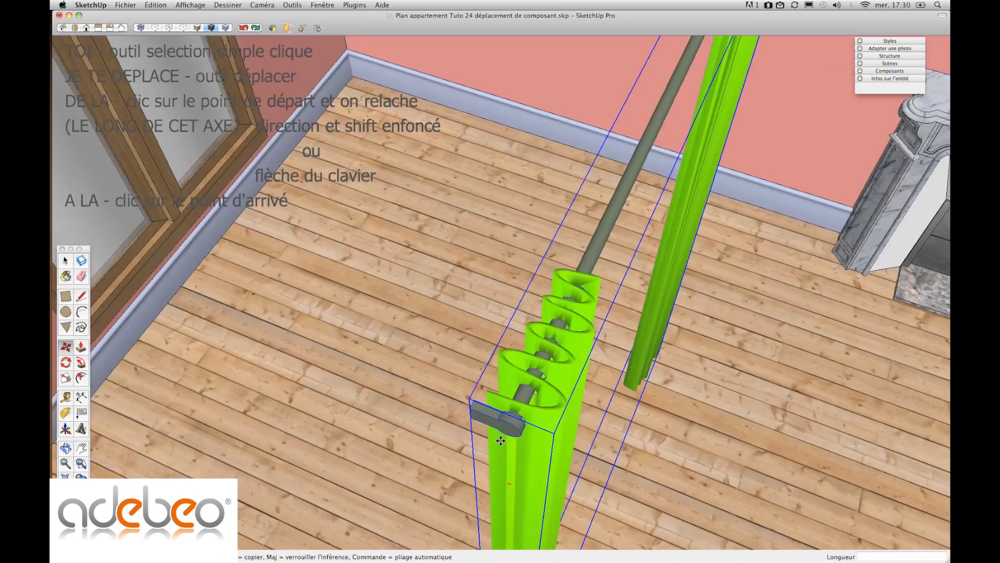
{"action": "scroll", "coordinate": [472, 410], "scroll_direction": "up", "scroll_amount": 3}
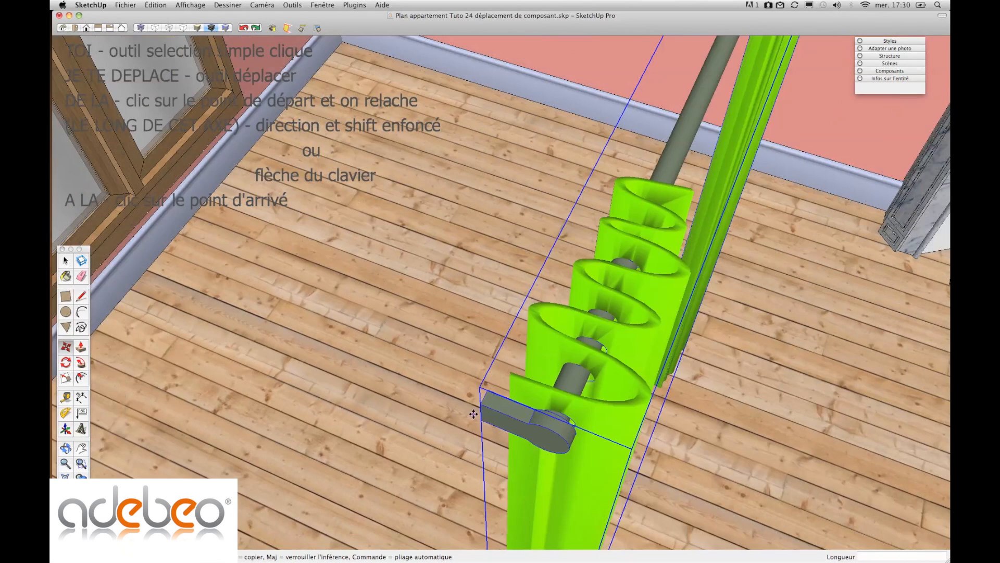
{"action": "left_click", "coordinate": [478, 407]}
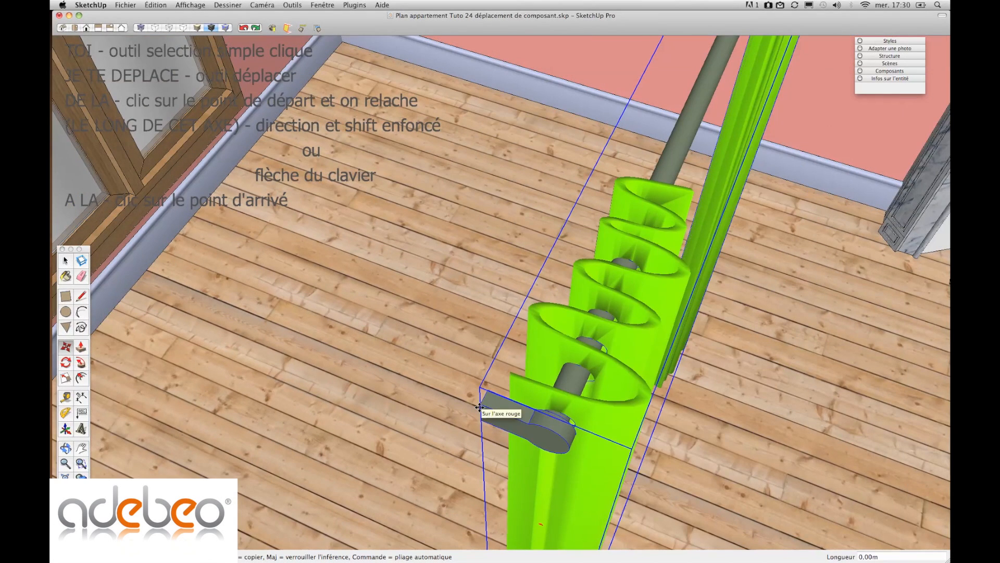
{"action": "scroll", "coordinate": [478, 408], "scroll_direction": "down", "scroll_amount": 6}
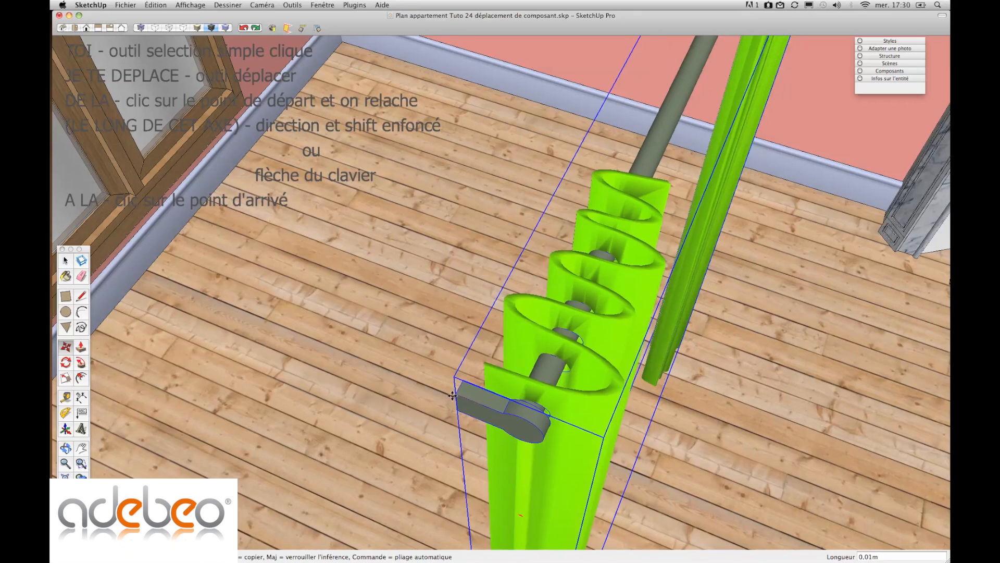
{"action": "scroll", "coordinate": [472, 417], "scroll_direction": "down", "scroll_amount": 10}
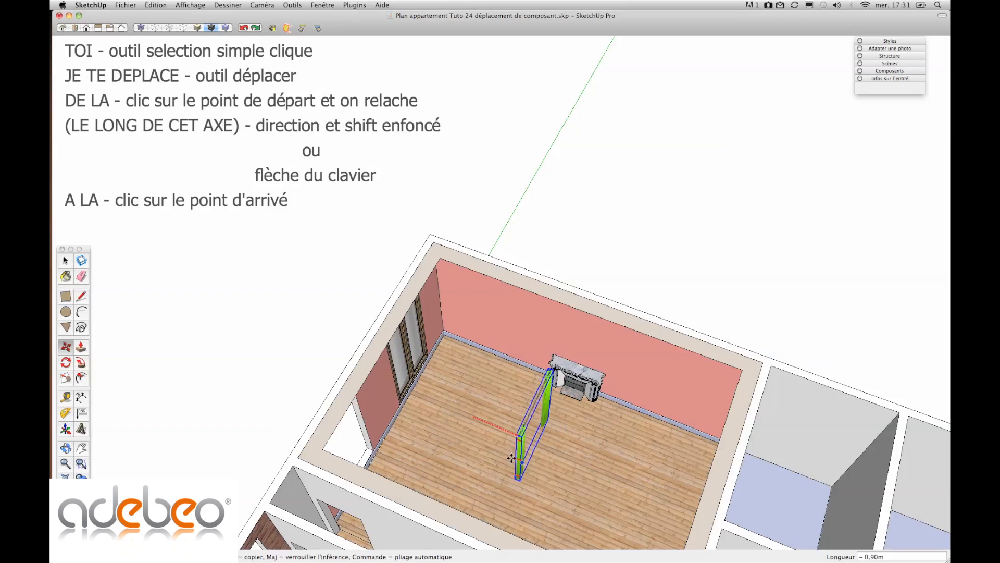
{"action": "left_click", "coordinate": [371, 404]}
Raise the curtains vertically from the rod bracket's corner to the height of the window frame's top corner.
{"action": "scroll", "coordinate": [375, 401], "scroll_direction": "up", "scroll_amount": 5}
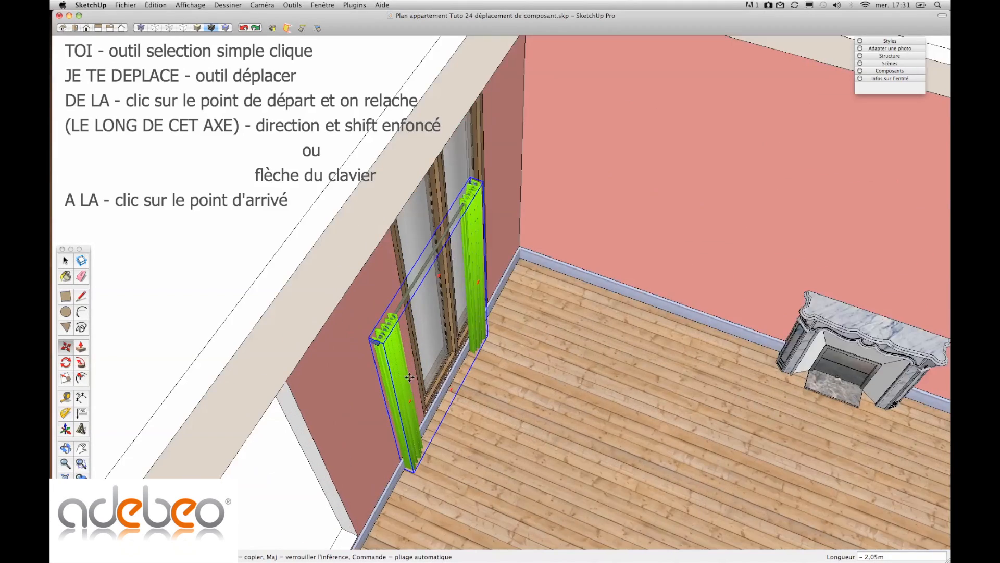
{"action": "middle_click_drag", "start_coordinate": [409, 376], "coordinate": [594, 474]}
{"action": "scroll", "coordinate": [467, 388], "scroll_direction": "up", "scroll_amount": 5}
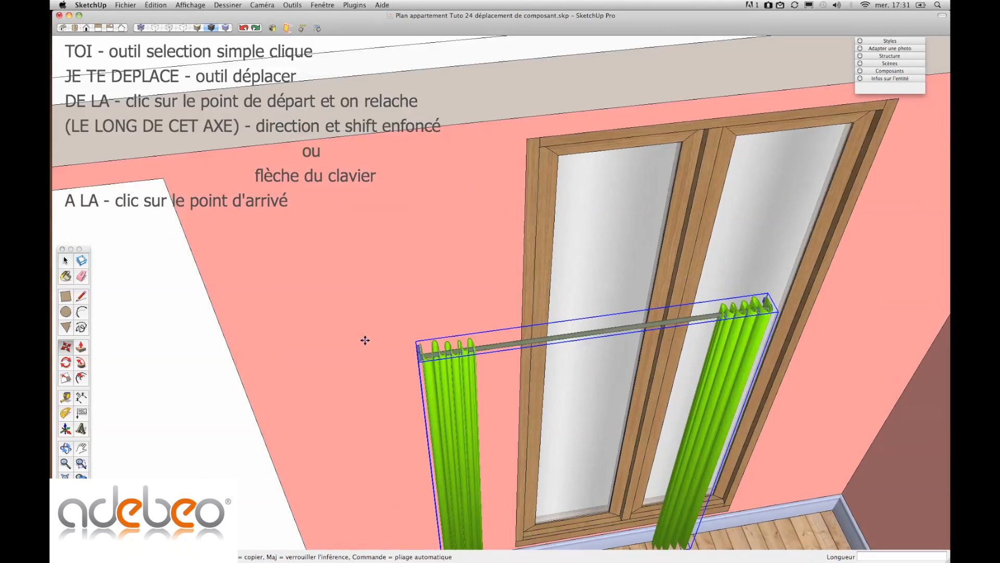
{"action": "scroll", "coordinate": [420, 297], "scroll_direction": "up", "scroll_amount": 8}
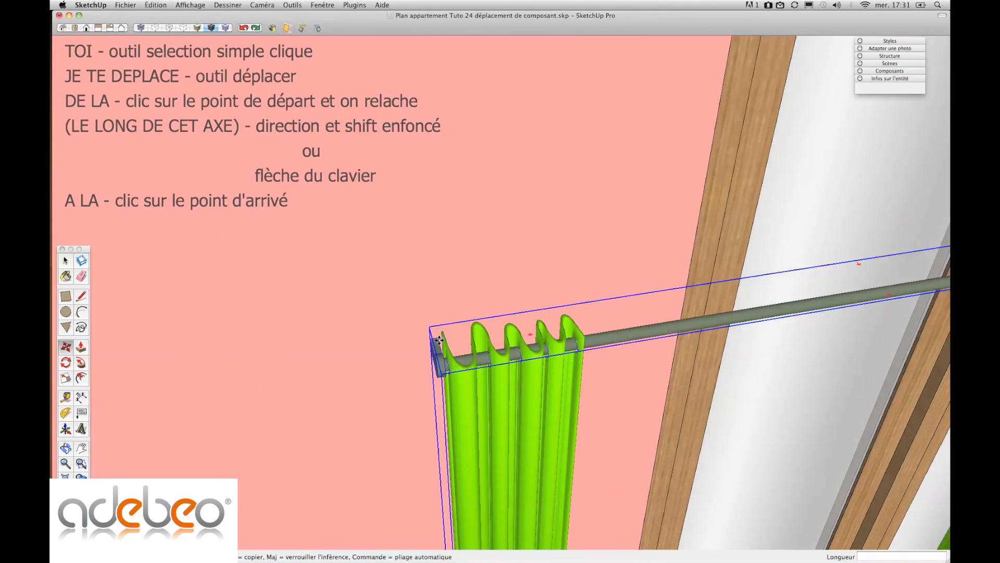
{"action": "left_click", "coordinate": [431, 340]}
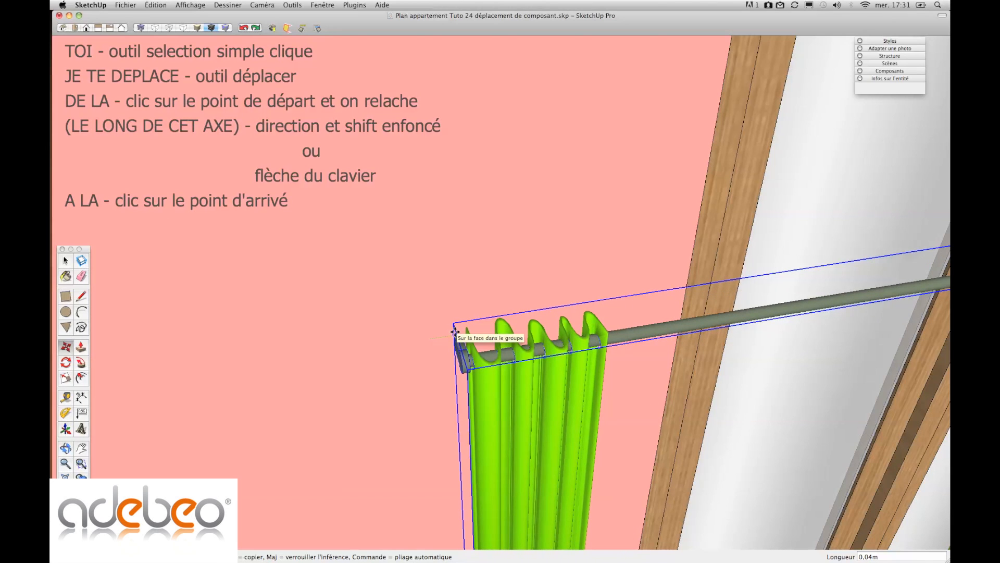
{"action": "scroll", "coordinate": [455, 331], "scroll_direction": "down", "scroll_amount": 5}
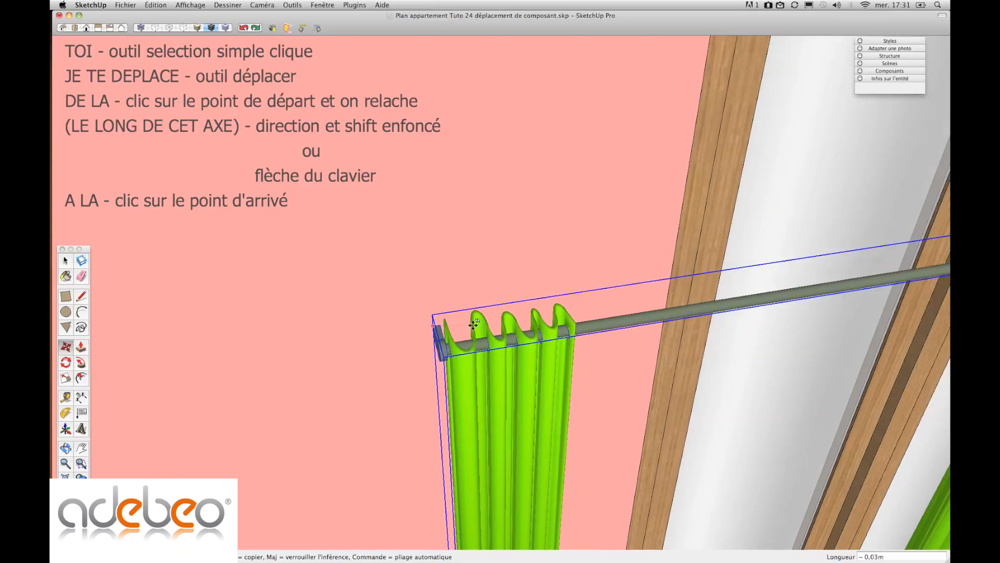
{"action": "scroll", "coordinate": [473, 326], "scroll_direction": "down", "scroll_amount": 5}
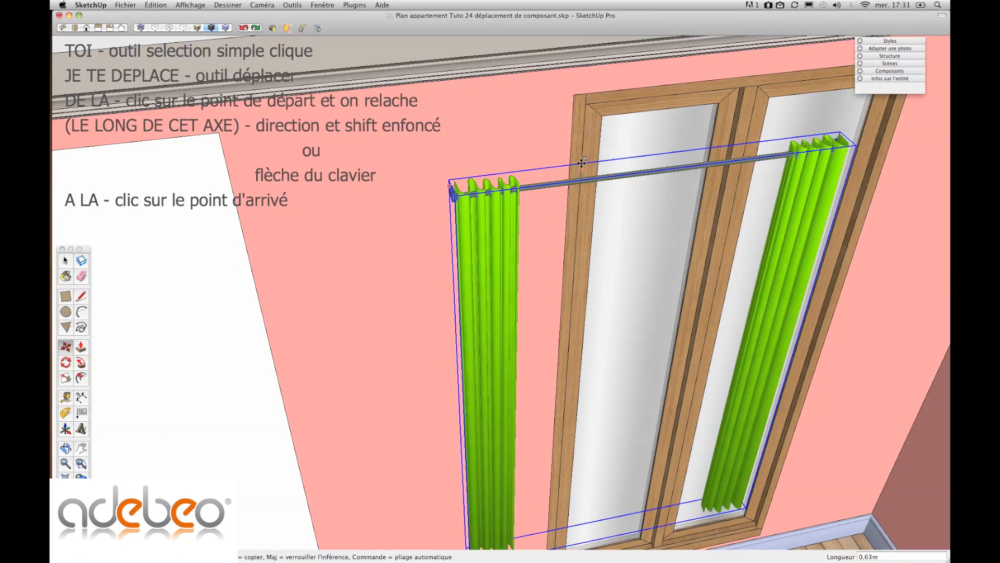
{"action": "left_click", "coordinate": [573, 95]}
Slide the curtains along the wall from the rod's midpoint to the midpoint of the window frame's top edge.
{"action": "middle_click_drag", "start_coordinate": [563, 179], "coordinate": [545, 299]}
{"action": "scroll", "coordinate": [576, 279], "scroll_direction": "down", "scroll_amount": 3}
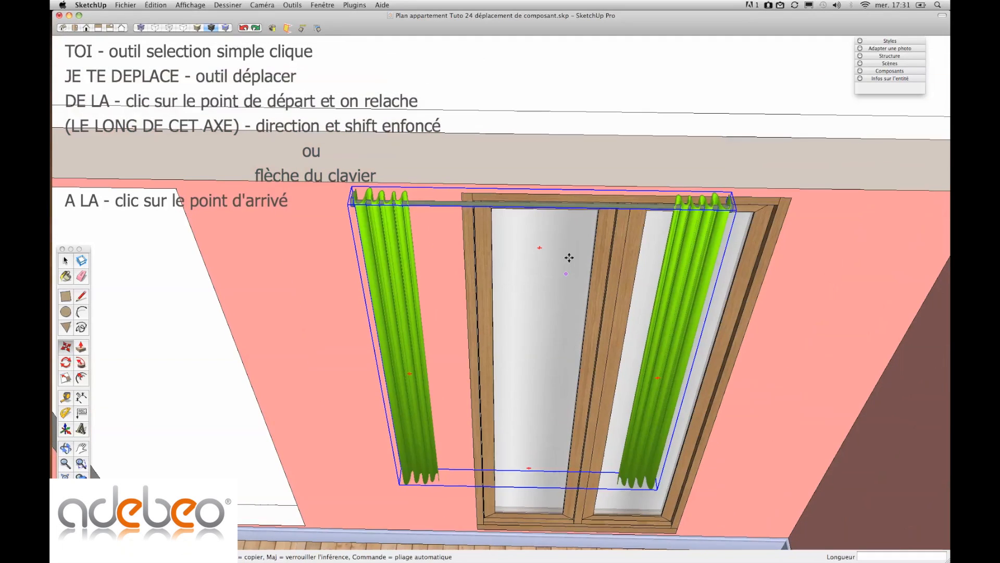
{"action": "left_click", "coordinate": [535, 193]}
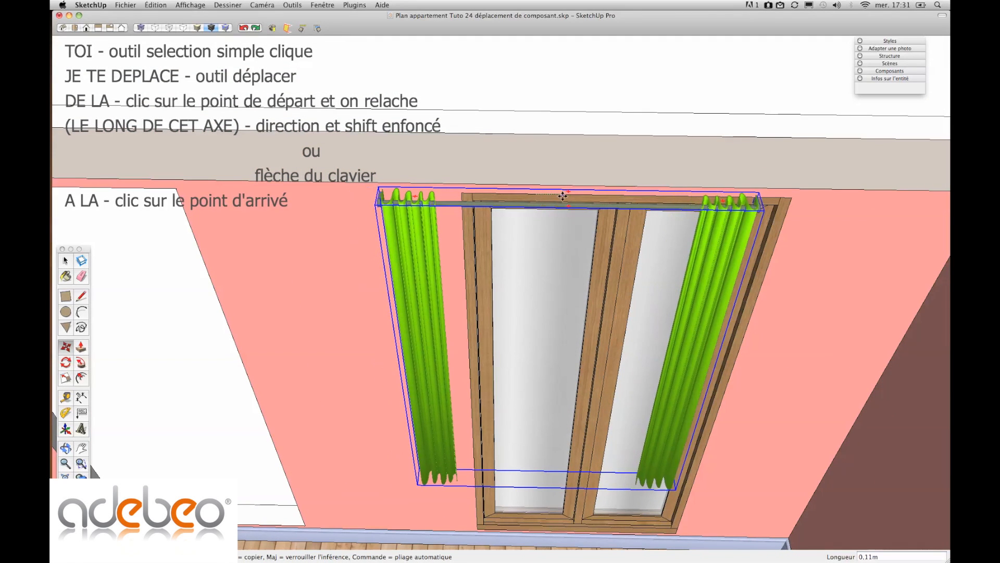
{"action": "left_click", "coordinate": [624, 194]}
Open the curtain component and its nested levels for editing and select all geometry of the panel nearer the door opening.
{"action": "middle_click_drag", "start_coordinate": [521, 275], "coordinate": [536, 279]}
{"action": "scroll", "coordinate": [475, 354], "scroll_direction": "down", "scroll_amount": 5}
{"action": "middle_click_drag", "start_coordinate": [477, 418], "coordinate": [538, 359]}
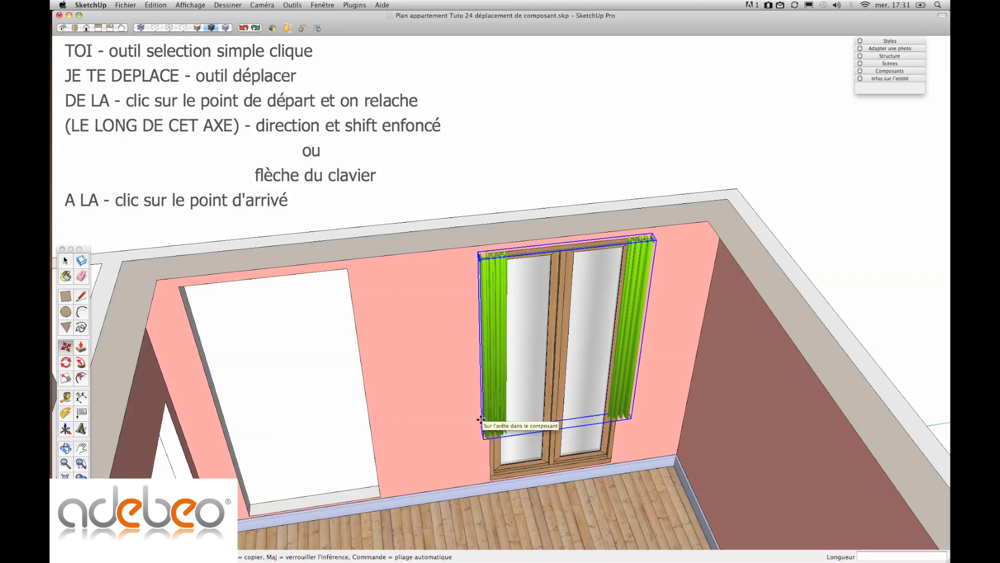
{"action": "key", "text": "space"}
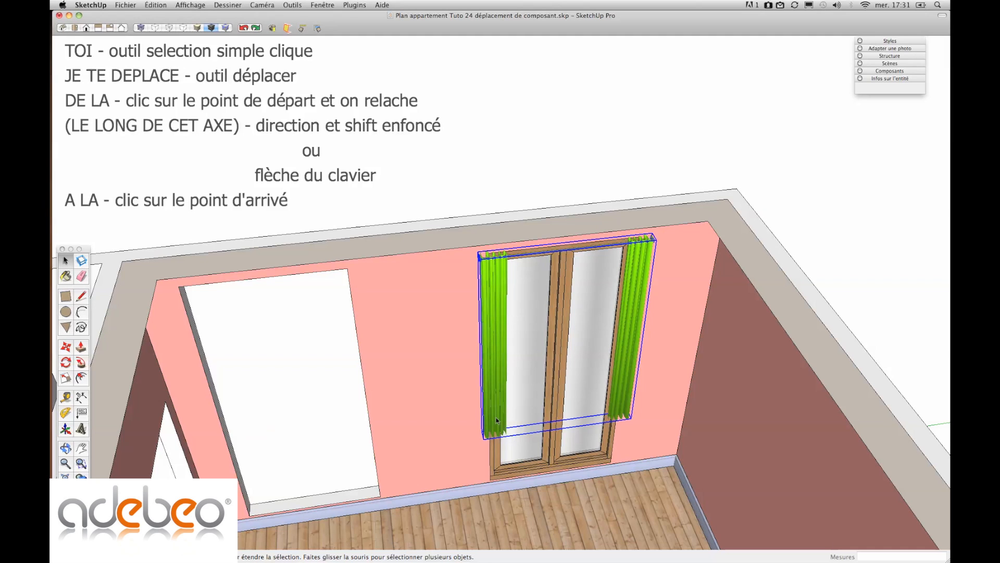
{"action": "double_click", "coordinate": [491, 420]}
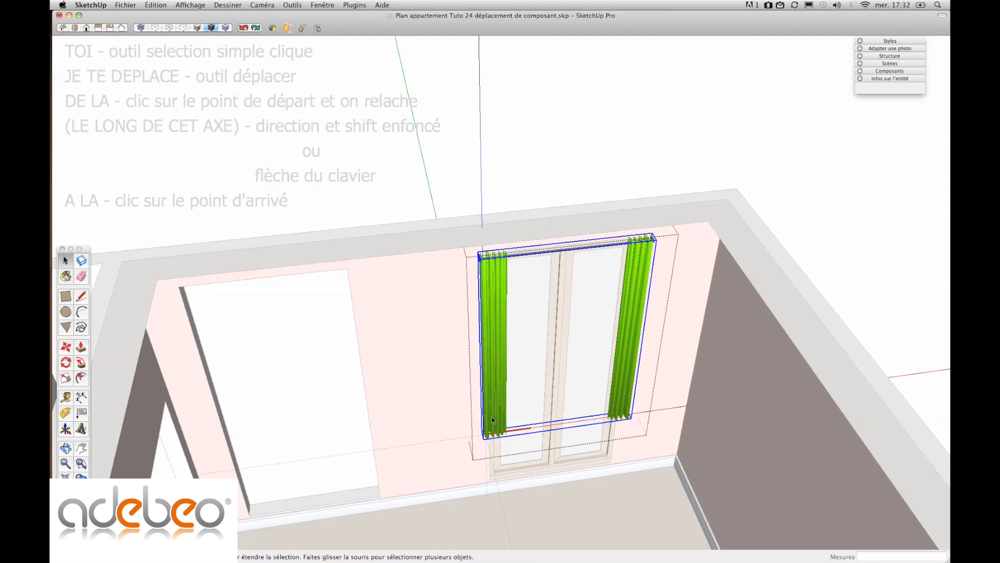
{"action": "double_click", "coordinate": [495, 421]}
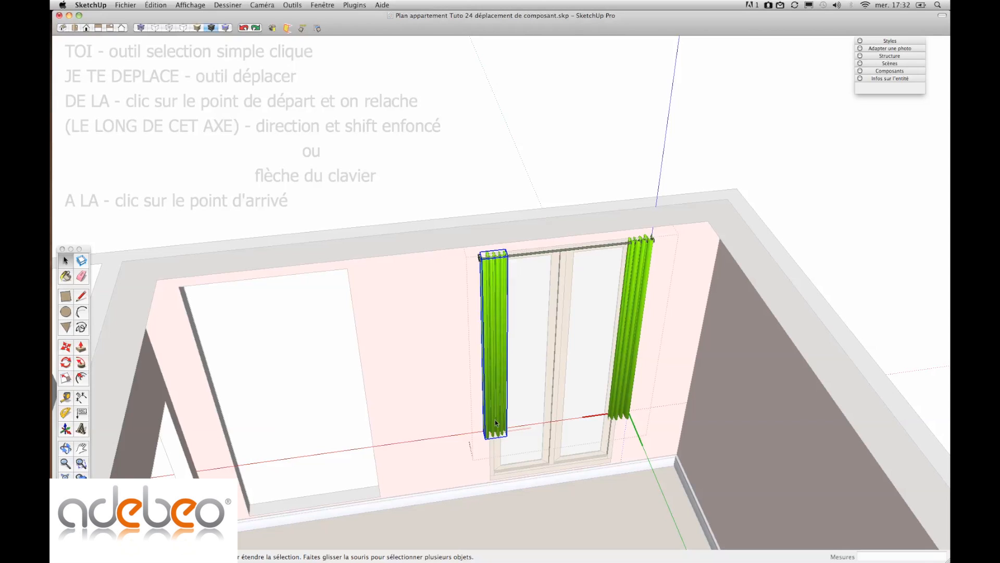
{"action": "triple_click", "coordinate": [494, 423]}
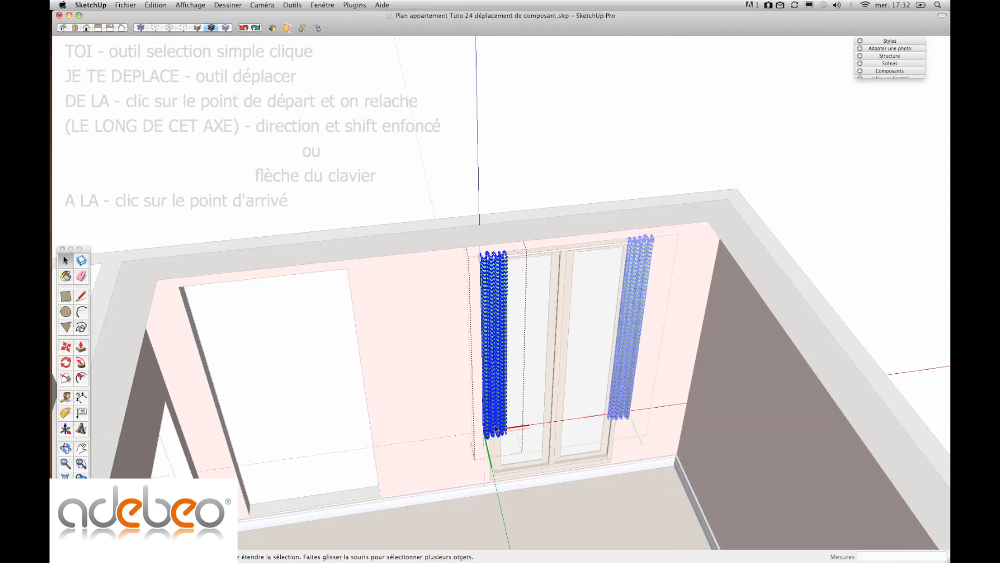
Turn on the display of hidden geometry and clear the selection inside the curtain panel.
{"action": "middle_click_drag", "start_coordinate": [494, 426], "coordinate": [488, 421]}
{"action": "left_click", "coordinate": [211, 5]}
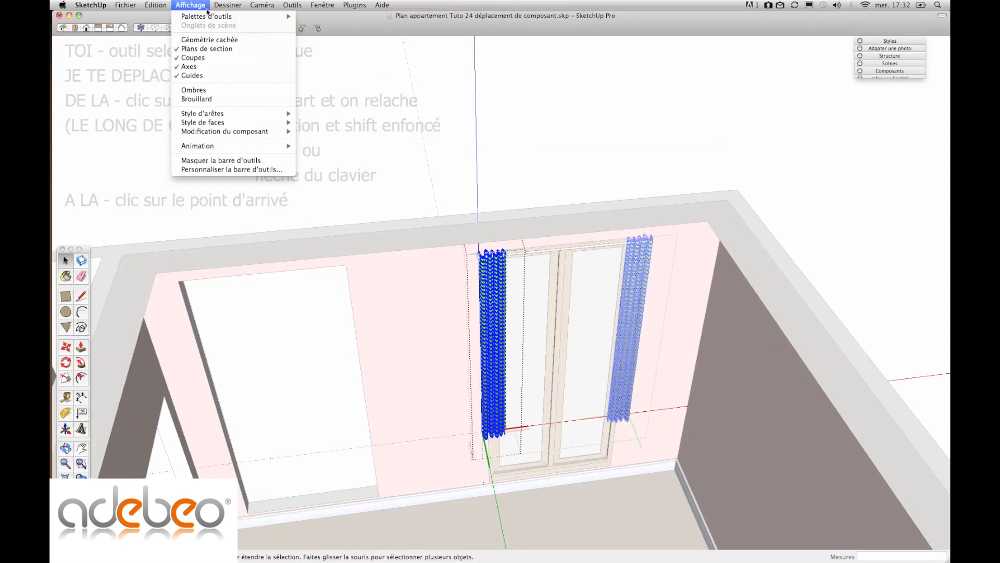
{"action": "left_click", "coordinate": [218, 38]}
{"action": "left_click", "coordinate": [563, 488]}
Lengthen the curtains by moving the bottom-edge geometry of the open panel about 0.87 m down toward the floor.
{"action": "middle_click_drag", "start_coordinate": [563, 490], "coordinate": [539, 481]}
{"action": "scroll", "coordinate": [482, 453], "scroll_direction": "up", "scroll_amount": 6}
{"action": "scroll", "coordinate": [498, 454], "scroll_direction": "up", "scroll_amount": 2}
{"action": "left_click_drag", "start_coordinate": [366, 306], "coordinate": [606, 488]}
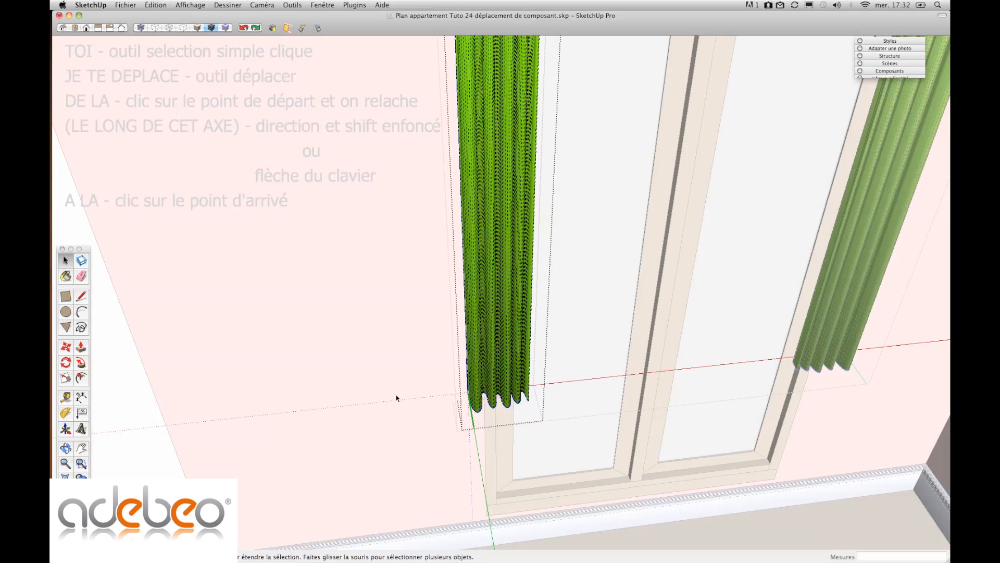
{"action": "left_click", "coordinate": [66, 346]}
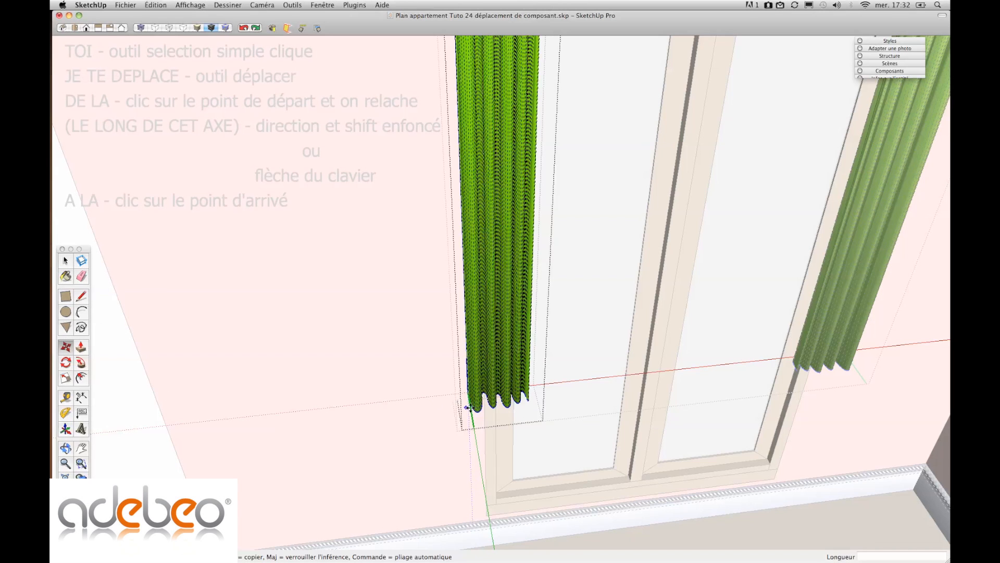
{"action": "left_click", "coordinate": [477, 412]}
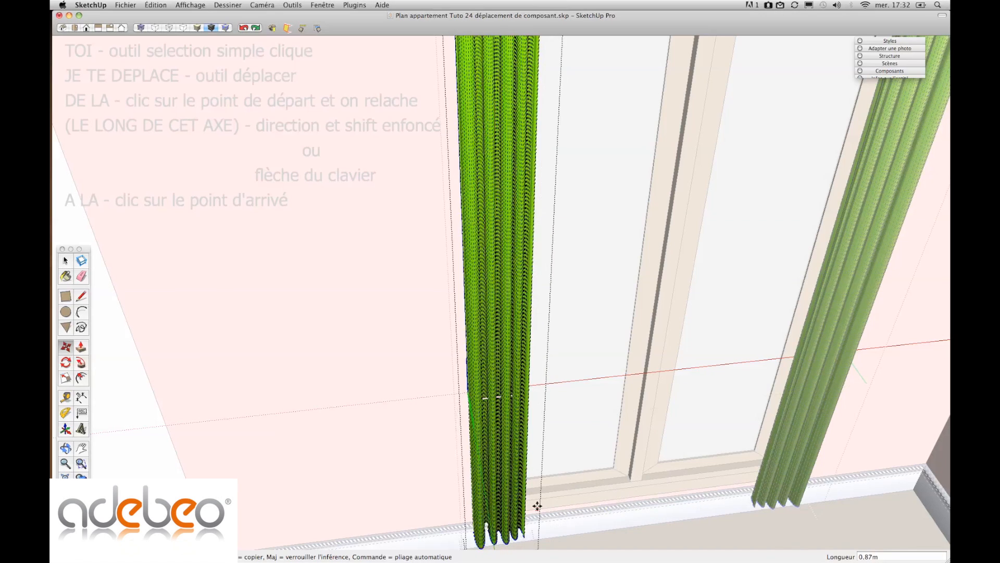
{"action": "scroll", "coordinate": [537, 505], "scroll_direction": "down", "scroll_amount": 10}
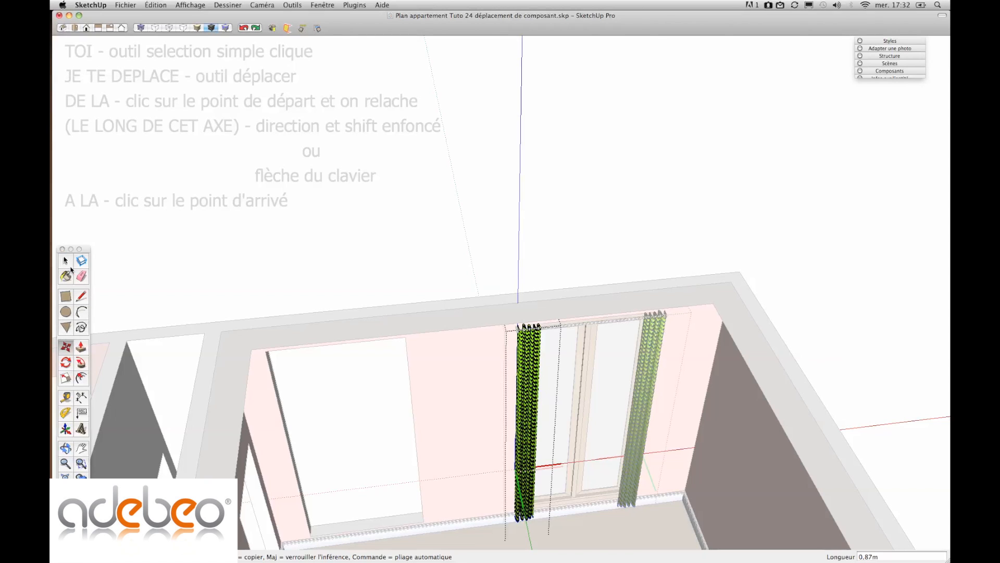
Close the curtain component and turn off the display of hidden geometry.
{"action": "left_click", "coordinate": [65, 261]}
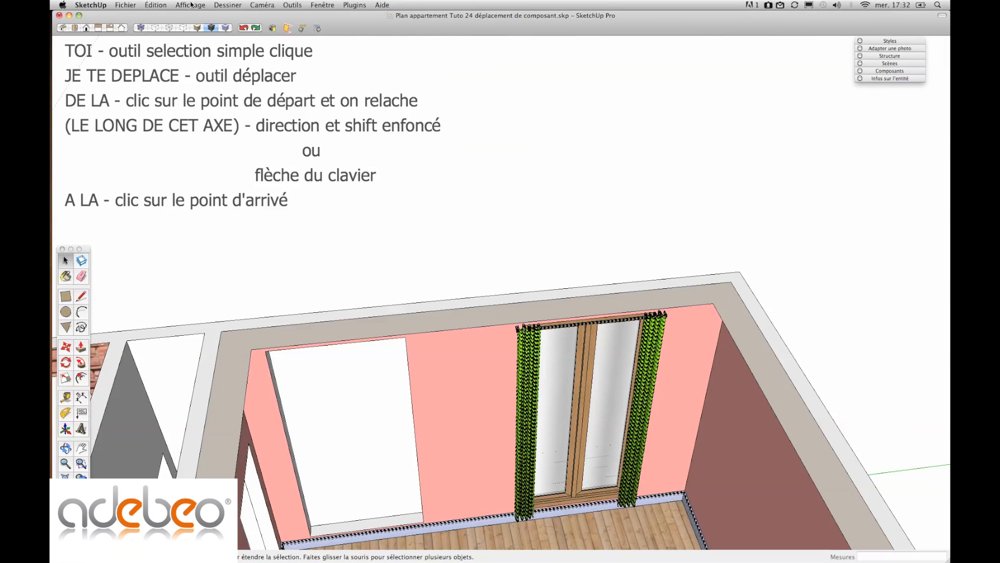
{"action": "left_click", "coordinate": [191, 5]}
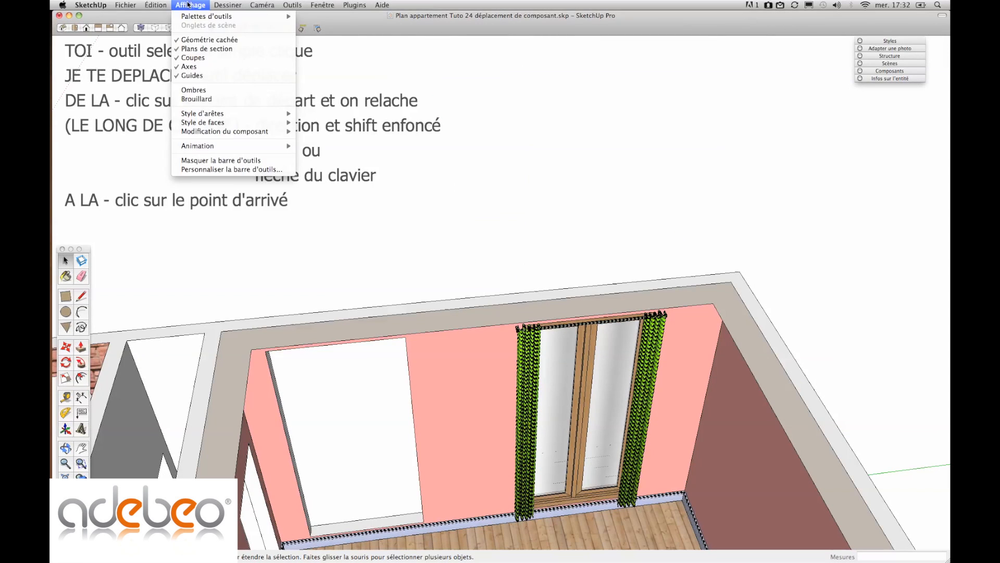
{"action": "left_click", "coordinate": [194, 41]}
Face the fireplace wall and search the online 3D model library for "sofa".
{"action": "middle_click_drag", "start_coordinate": [455, 396], "coordinate": [570, 428]}
{"action": "middle_click_drag", "start_coordinate": [645, 440], "coordinate": [618, 445]}
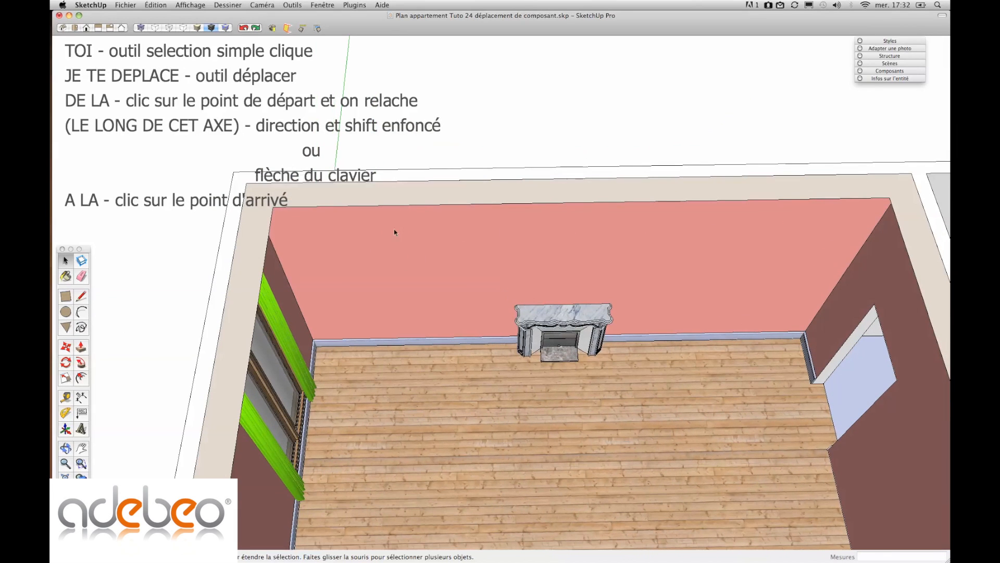
{"action": "left_click", "coordinate": [273, 28]}
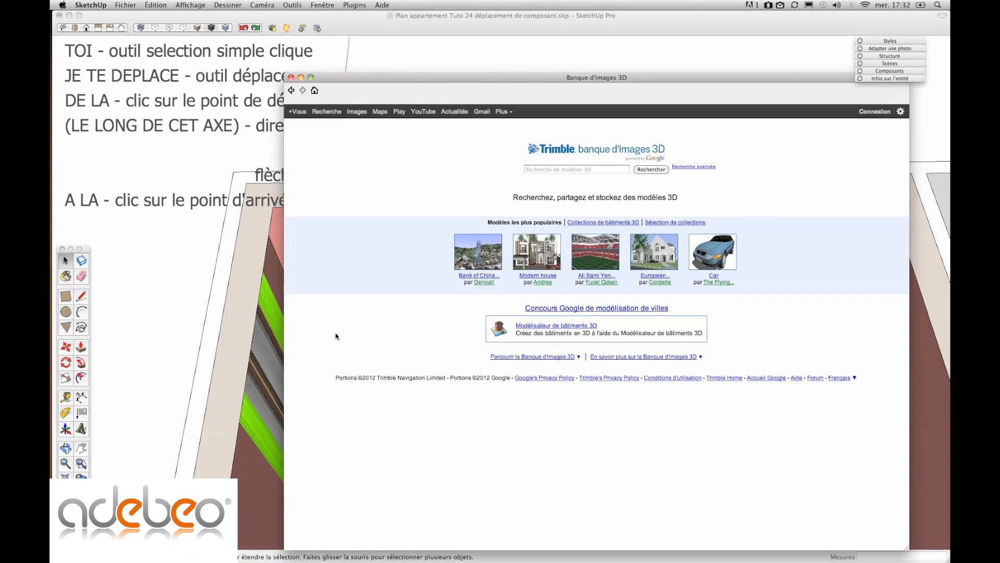
{"action": "left_click", "coordinate": [593, 170]}
{"action": "type", "text": "sofa"}
{"action": "key", "text": "Return"}
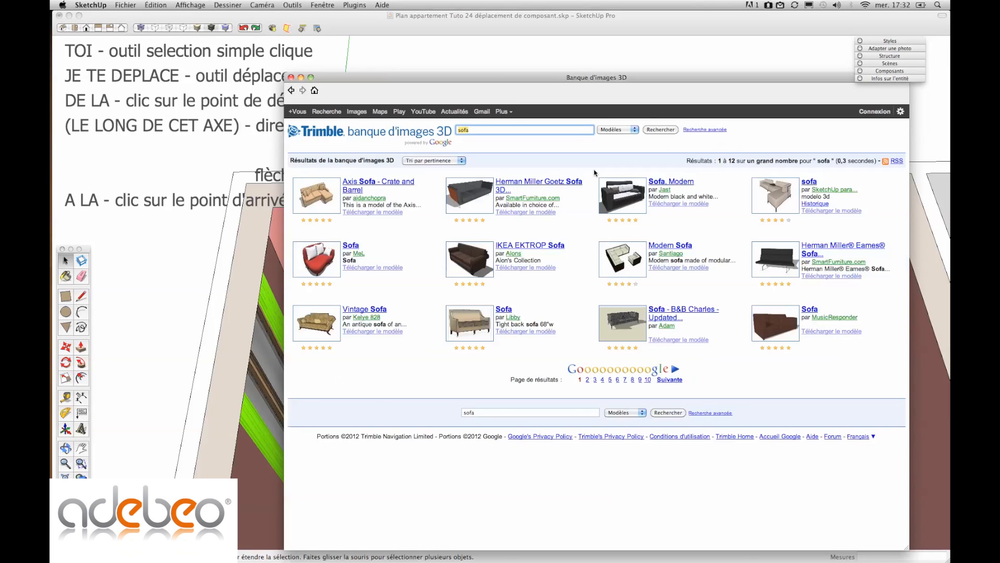
Load the Herman Miller Goetz Sofa directly into the model and place it on the living-room floor near the fireplace.
{"action": "left_click", "coordinate": [485, 196]}
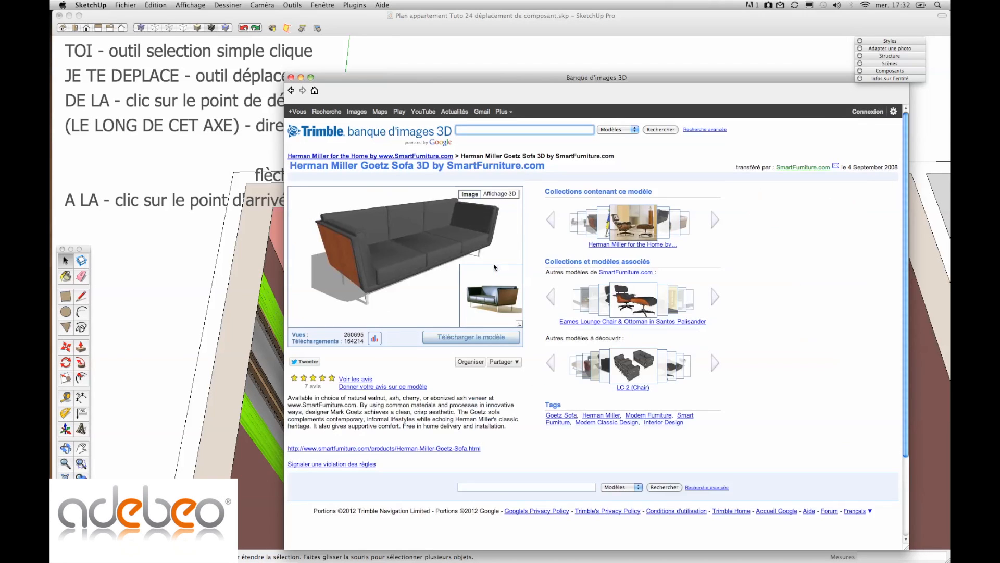
{"action": "left_click", "coordinate": [471, 336]}
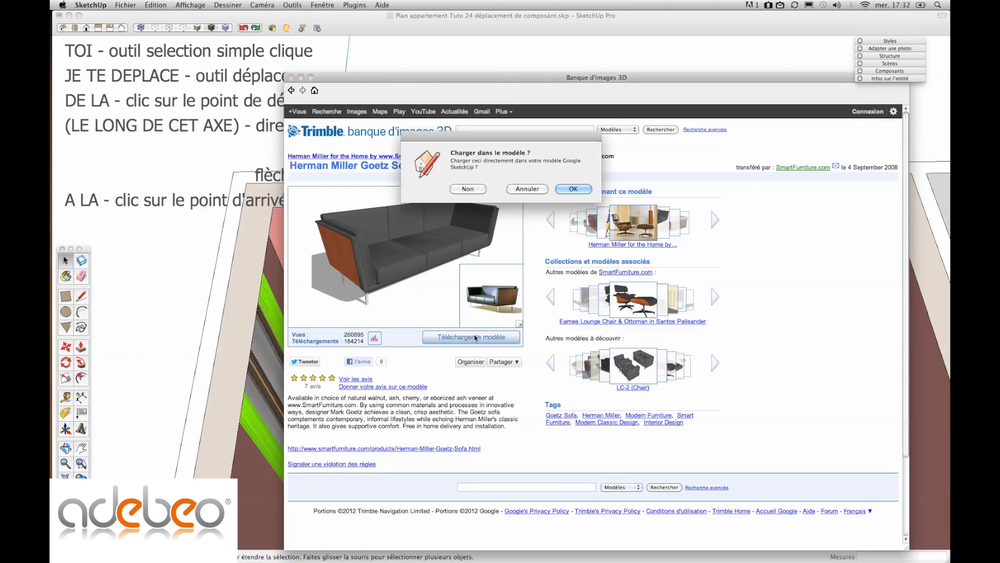
{"action": "left_click", "coordinate": [575, 190]}
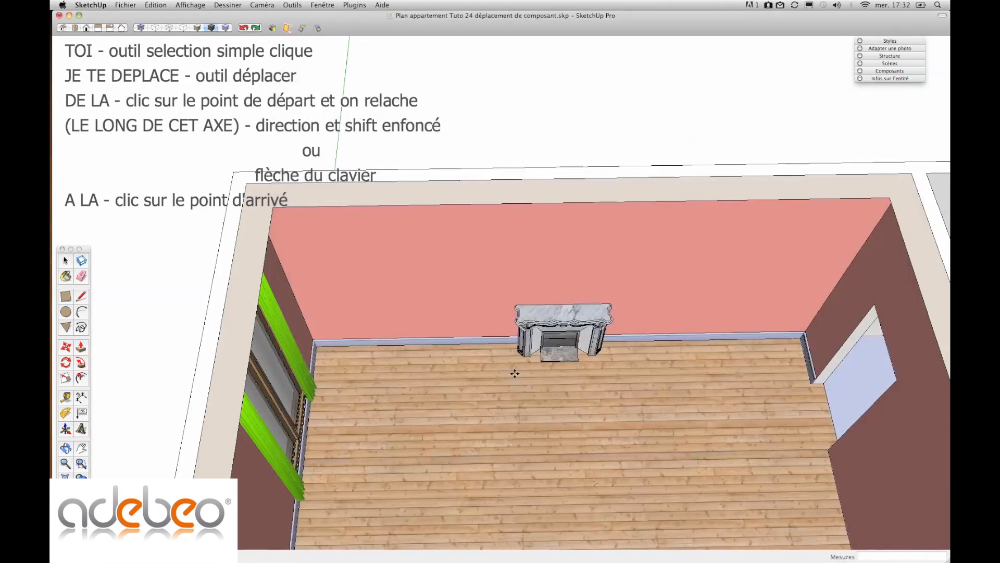
{"action": "middle_click_drag", "start_coordinate": [418, 463], "coordinate": [496, 365]}
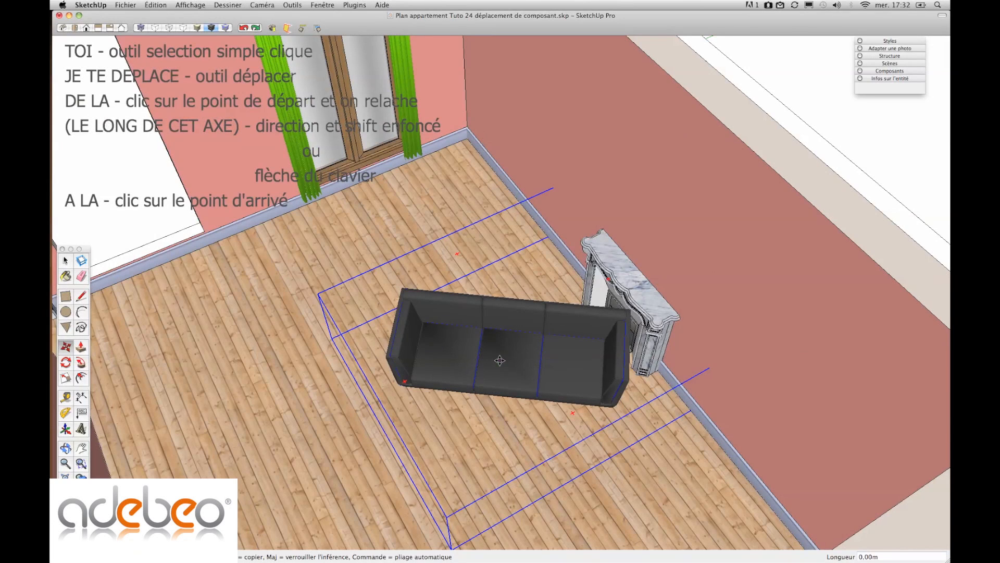
Try to move the sofa from a point on its seat to a point on the floor, and undo the move.
{"action": "left_click", "coordinate": [499, 360]}
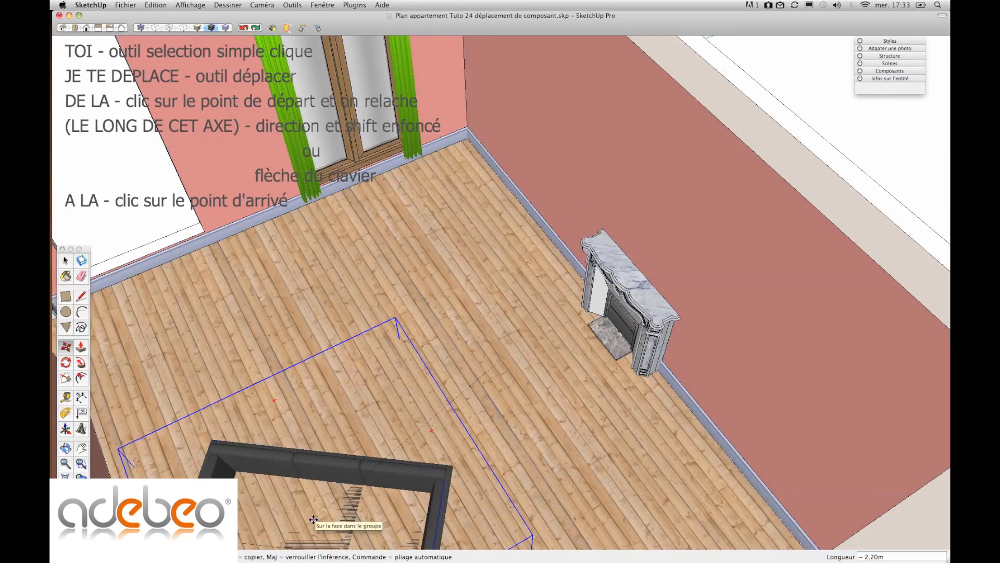
{"action": "left_click", "coordinate": [313, 520]}
{"action": "middle_click_drag", "start_coordinate": [452, 487], "coordinate": [538, 442]}
{"action": "scroll", "coordinate": [540, 441], "scroll_direction": "down", "scroll_amount": 5}
{"action": "key", "text": "super+z"}
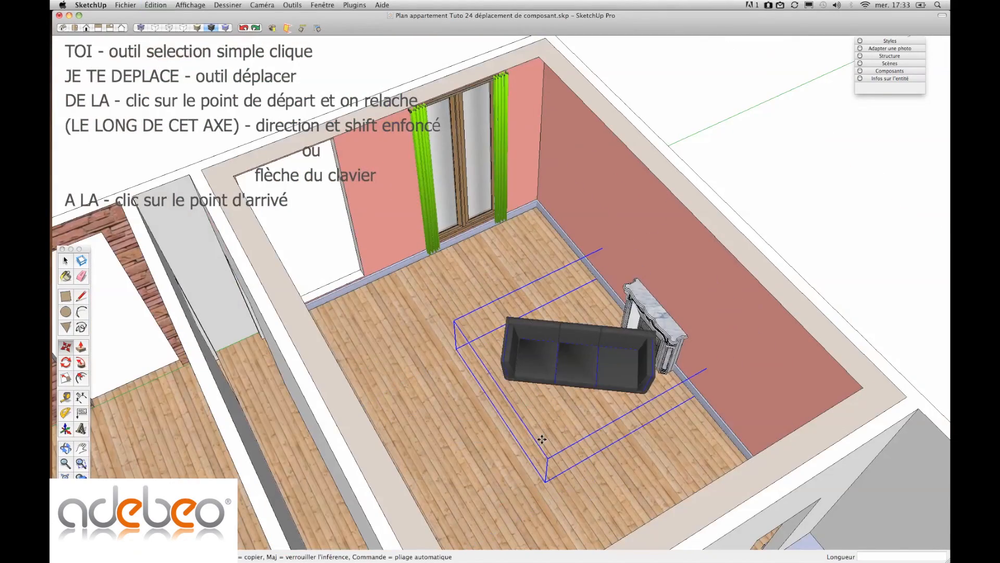
Move the sofa from the foot of its front leg to a floor point closer to the window.
{"action": "scroll", "coordinate": [573, 345], "scroll_direction": "up", "scroll_amount": 5}
{"action": "middle_click_drag", "start_coordinate": [525, 379], "coordinate": [509, 305]}
{"action": "key", "text": "m"}
{"action": "scroll", "coordinate": [458, 382], "scroll_direction": "up", "scroll_amount": 10}
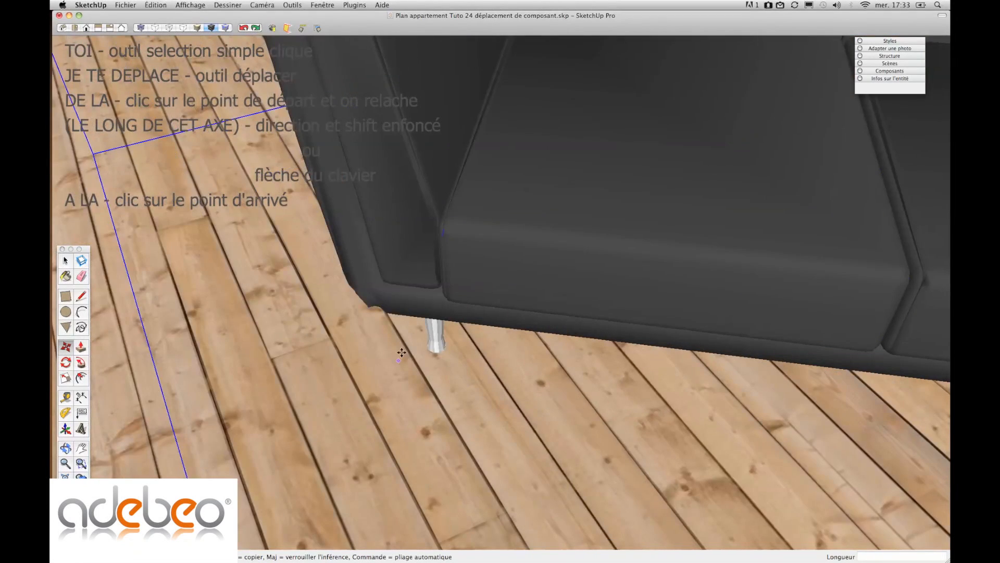
{"action": "scroll", "coordinate": [434, 353], "scroll_direction": "down", "scroll_amount": 10}
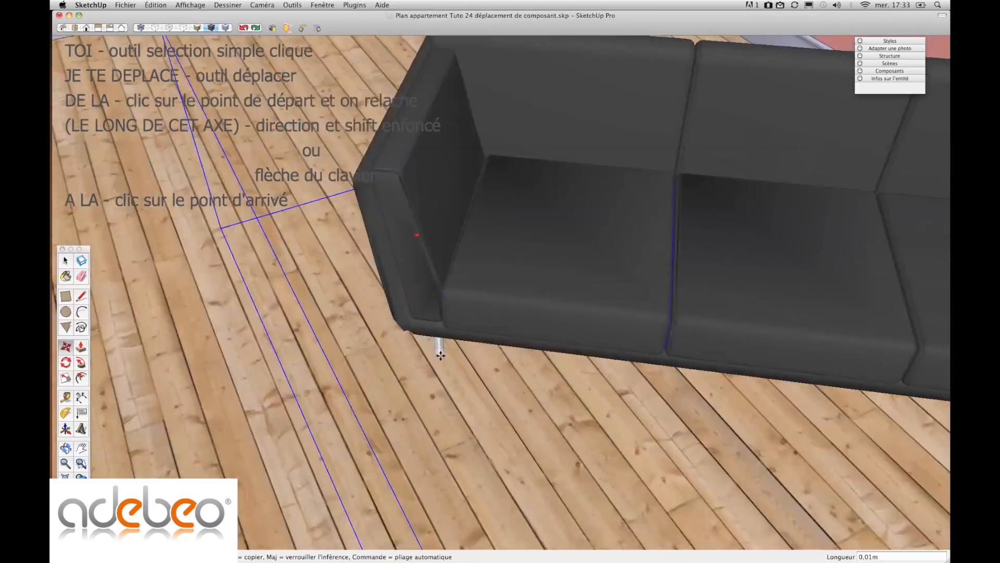
{"action": "scroll", "coordinate": [487, 475], "scroll_direction": "down", "scroll_amount": 5}
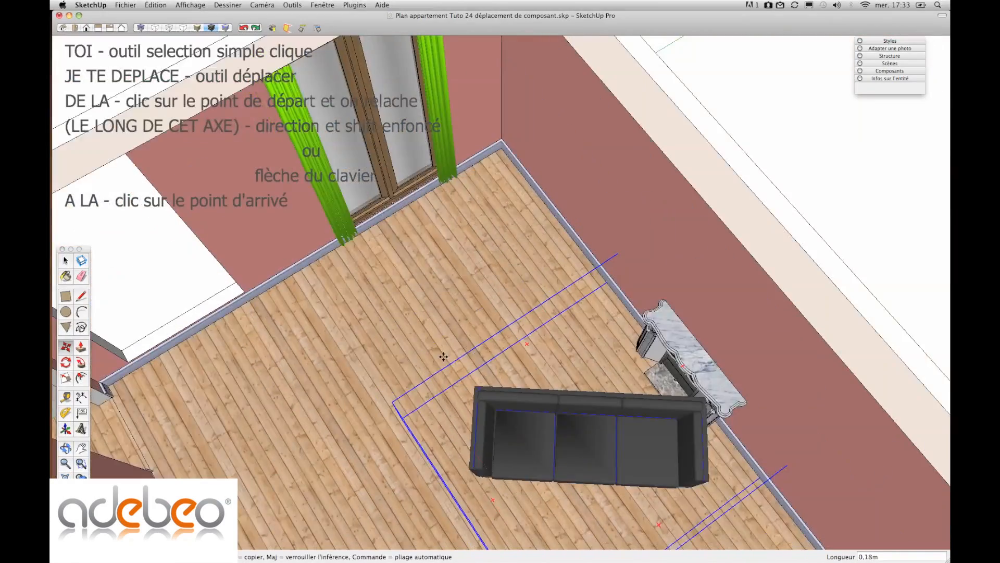
{"action": "scroll", "coordinate": [441, 449], "scroll_direction": "down", "scroll_amount": 4}
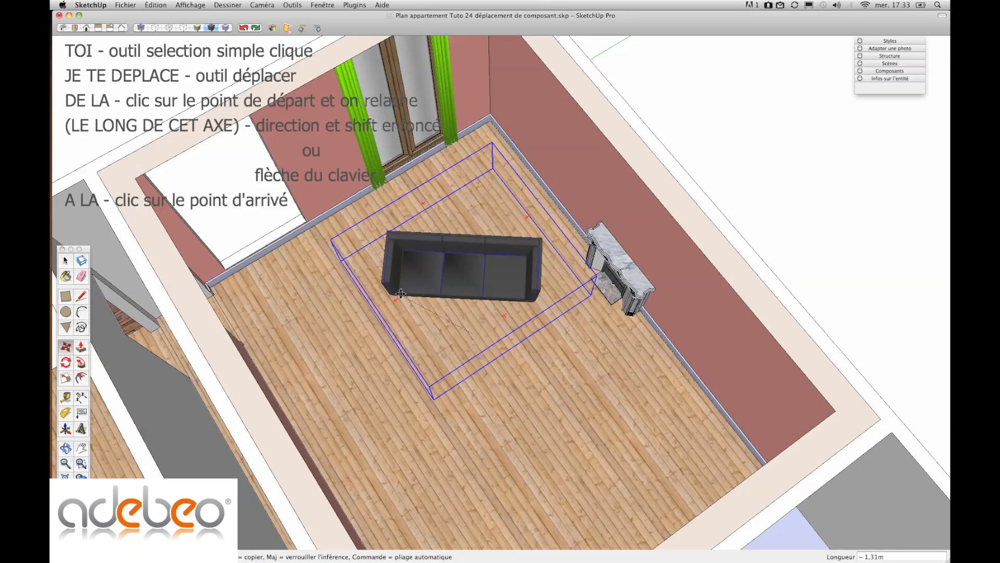
{"action": "left_click", "coordinate": [403, 256]}
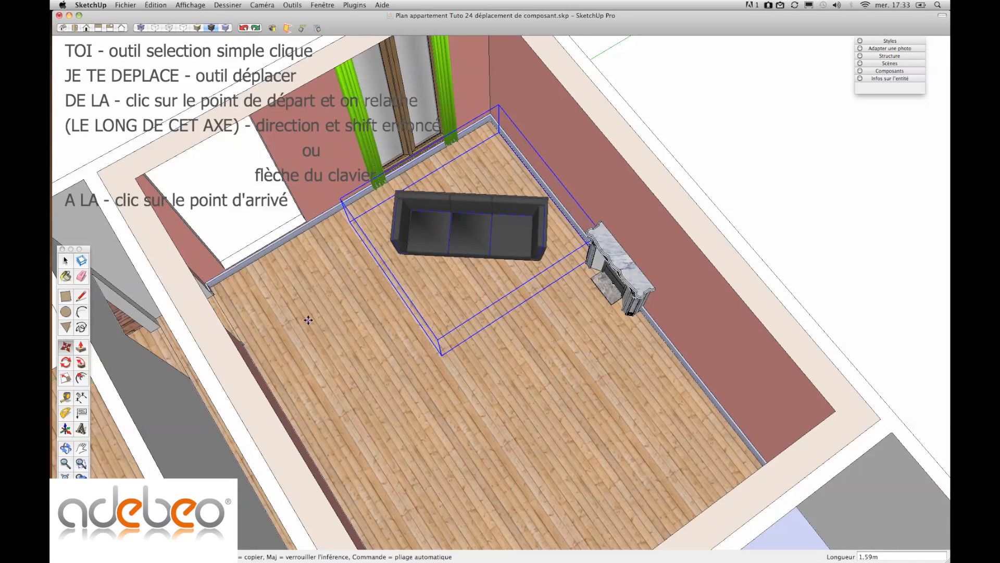
Move the sofa between two floor points toward the room's middle and rotate it parallel to the fireplace wall, its back toward the fireplace.
{"action": "left_click", "coordinate": [281, 291]}
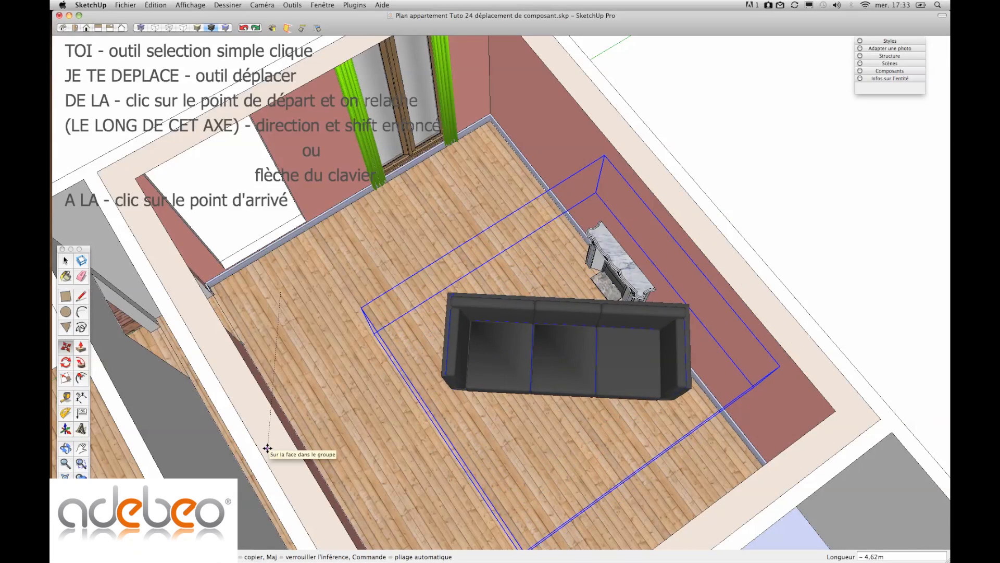
{"action": "left_click", "coordinate": [314, 390]}
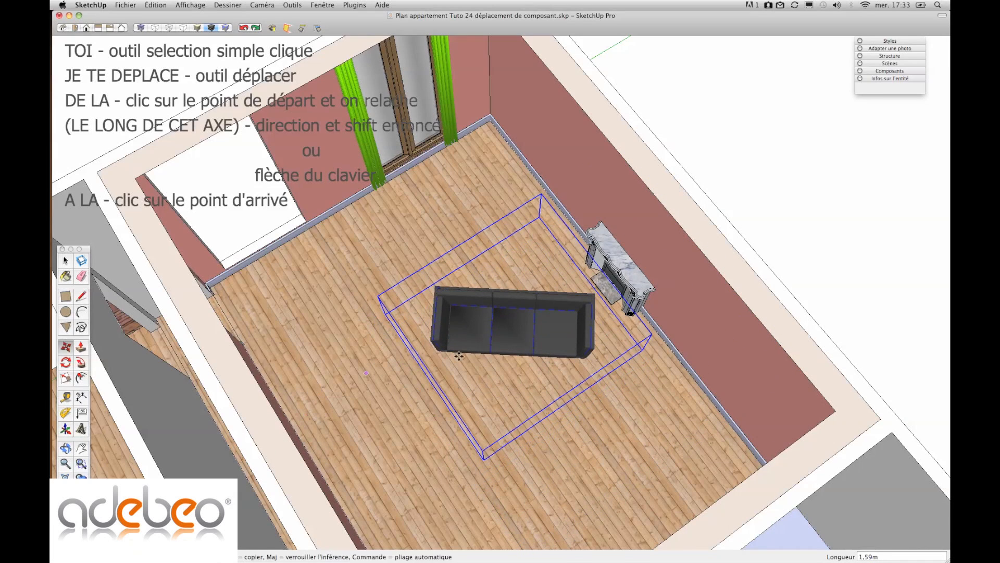
{"action": "key", "text": "q"}
{"action": "left_click", "coordinate": [558, 376]}
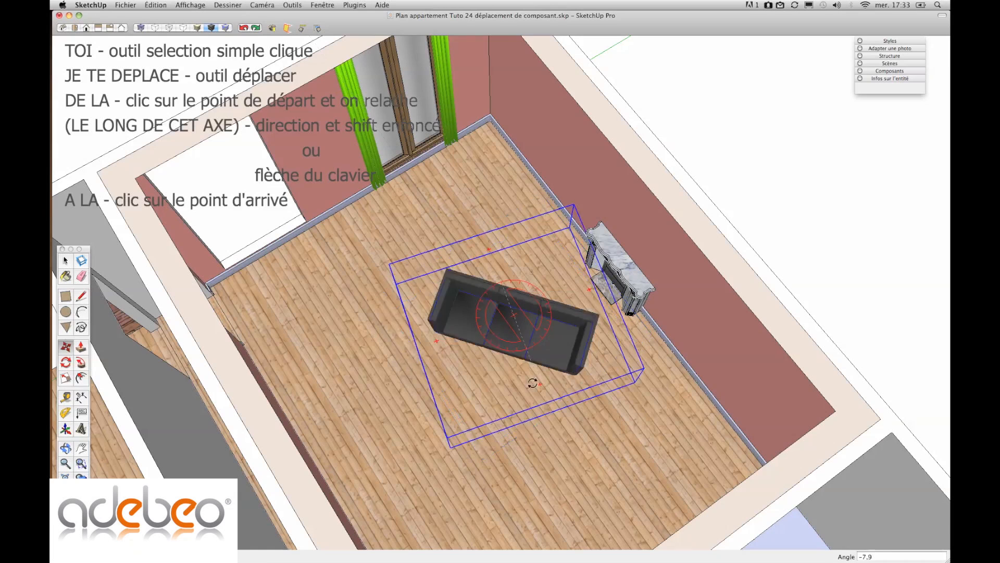
{"action": "left_click", "coordinate": [508, 367]}
Move the sofa about 1.09 m toward the window wall, using two points on the floor as references.
{"action": "key", "text": "m"}
{"action": "left_click", "coordinate": [486, 409]}
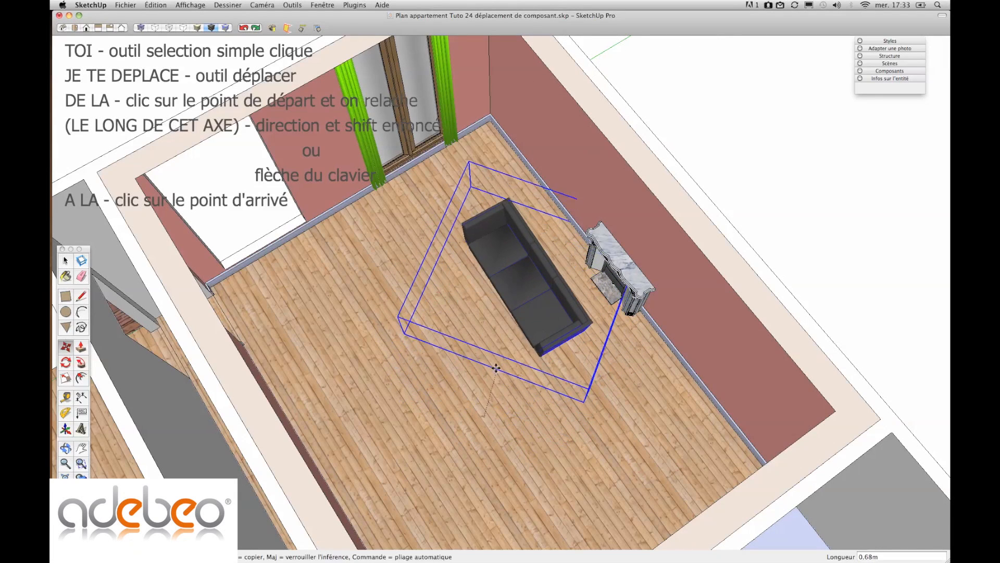
{"action": "left_click", "coordinate": [495, 334]}
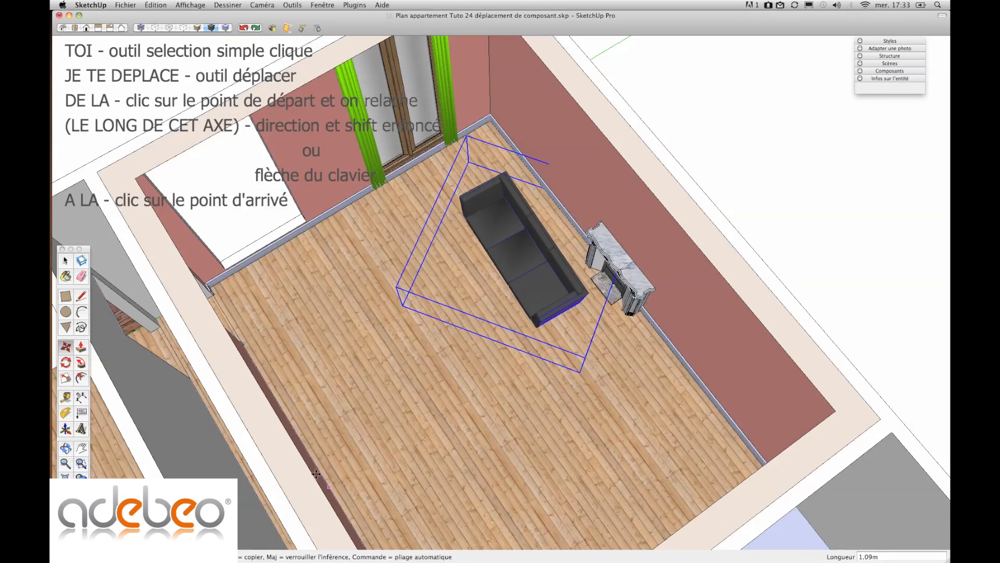